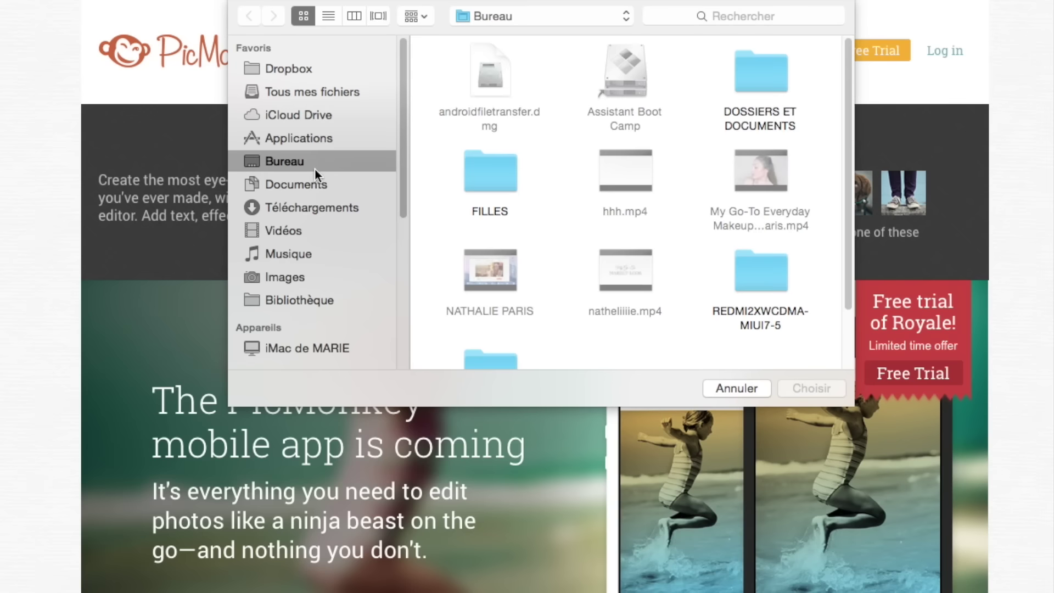
# Step: Open the channel banner template image from the FILLES folder on the desktop (Bureau)
pyautogui.click(498, 165)
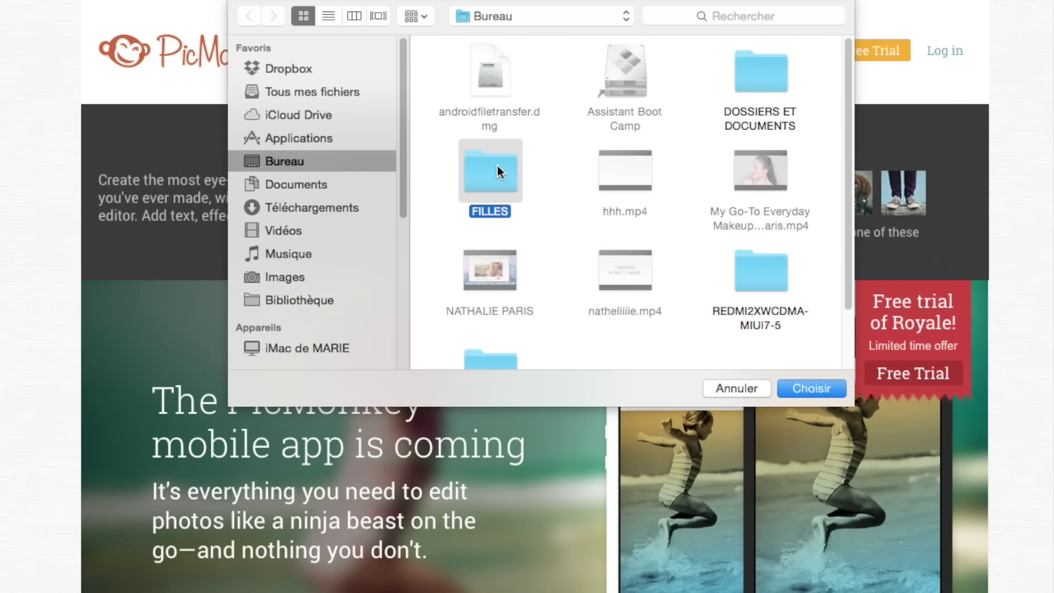
pyautogui.doubleClick(497, 165)
pyautogui.scroll(-5, 543, 177)
pyautogui.doubleClick(756, 97)
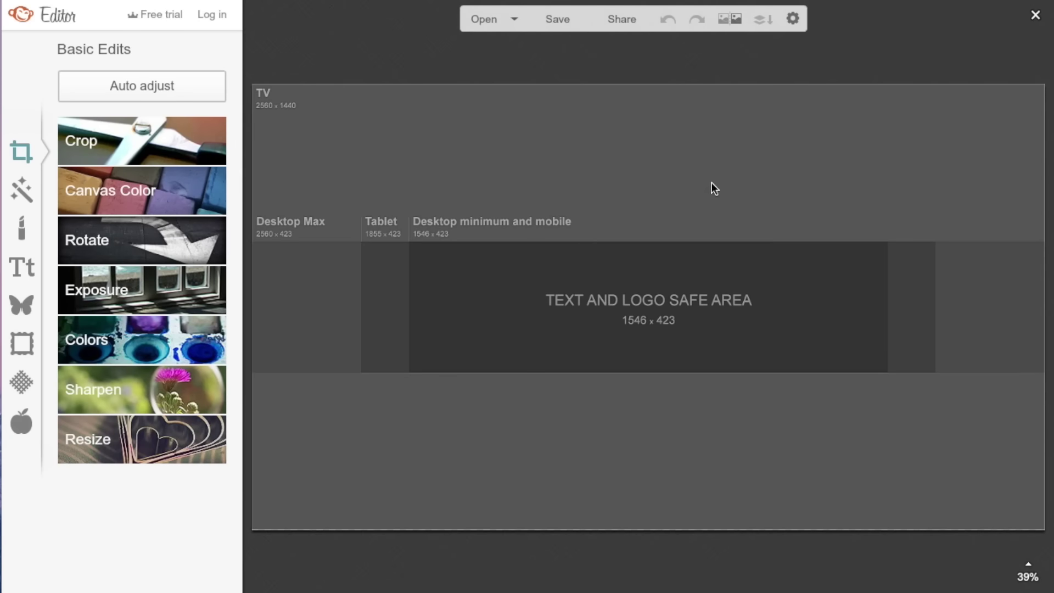
# Step: Add the text "SANANAS" in Arial over the template's text and logo safe area
pyautogui.click(22, 269)
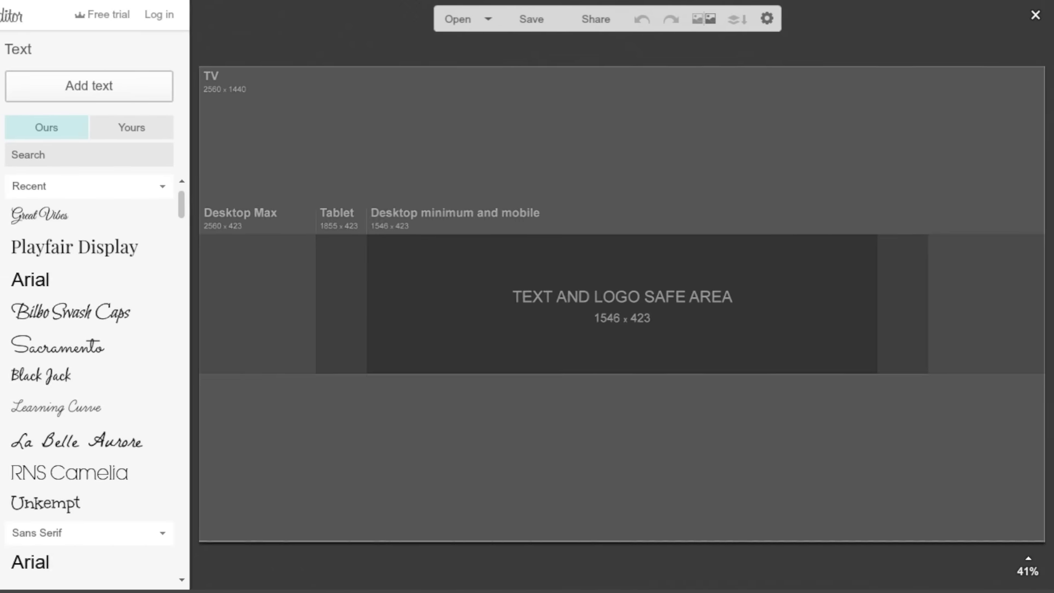
pyautogui.doubleClick(615, 297)
pyautogui.write('SANANAS')
pyautogui.press('Escape')
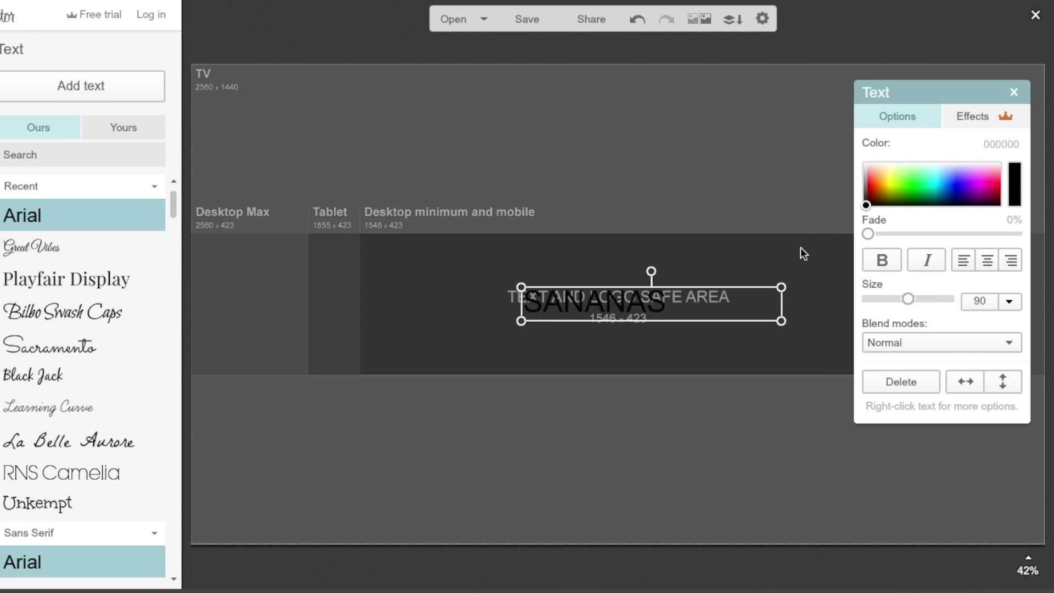
# Step: Enlarge the SANANAS text beyond size 143 and widen its text box across the safe area
pyautogui.moveTo(908, 298)
pyautogui.mouseDown()
pyautogui.moveTo(934, 295)
pyautogui.moveTo(922, 298)
pyautogui.mouseUp()
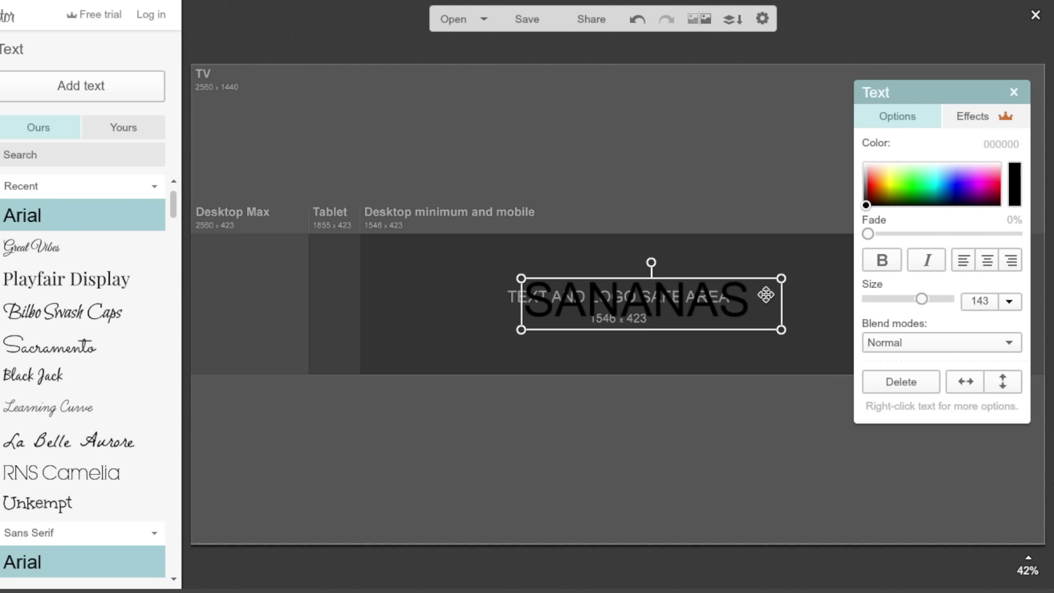
pyautogui.moveTo(483, 306); pyautogui.dragTo(578, 300)
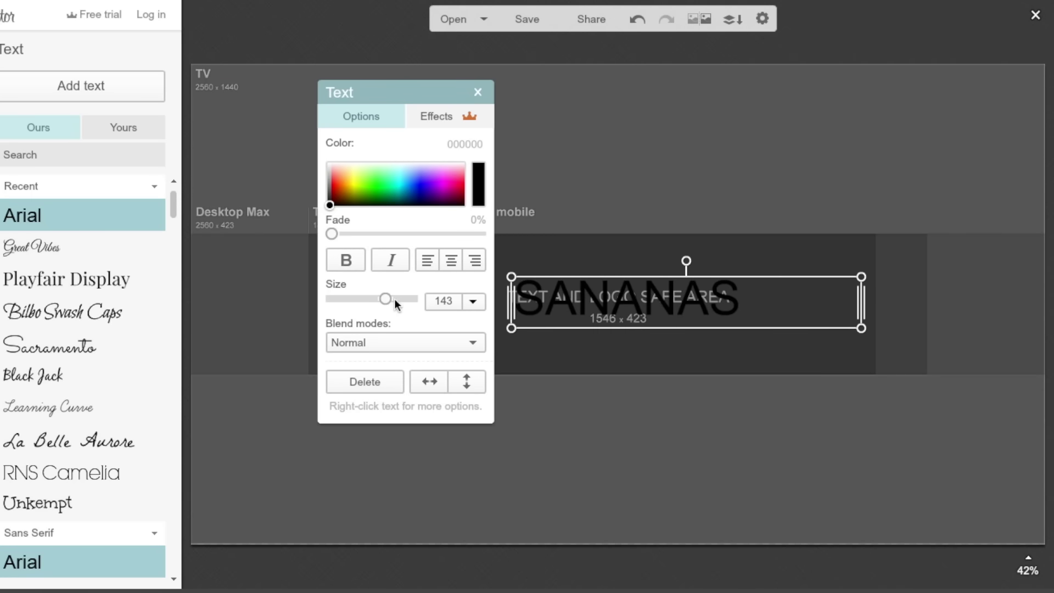
pyautogui.moveTo(394, 299); pyautogui.dragTo(402, 299)
# Step: Set the SANANAS text in the installed font Al Bayan Bold and centre it in the safe area
pyautogui.click(102, 130)
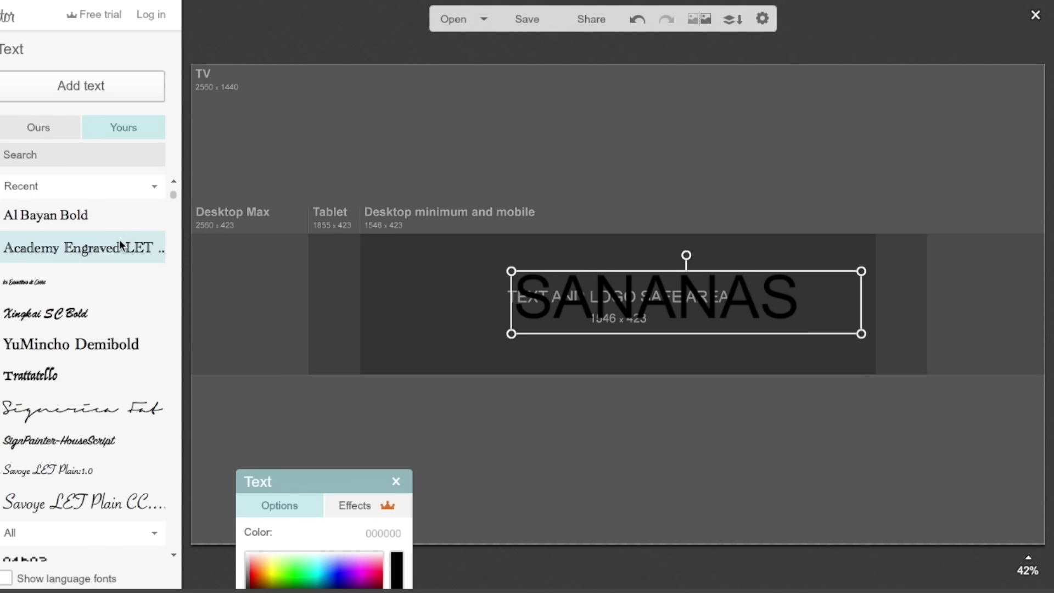
pyautogui.click(137, 214)
pyautogui.moveTo(667, 311); pyautogui.dragTo(630, 303)
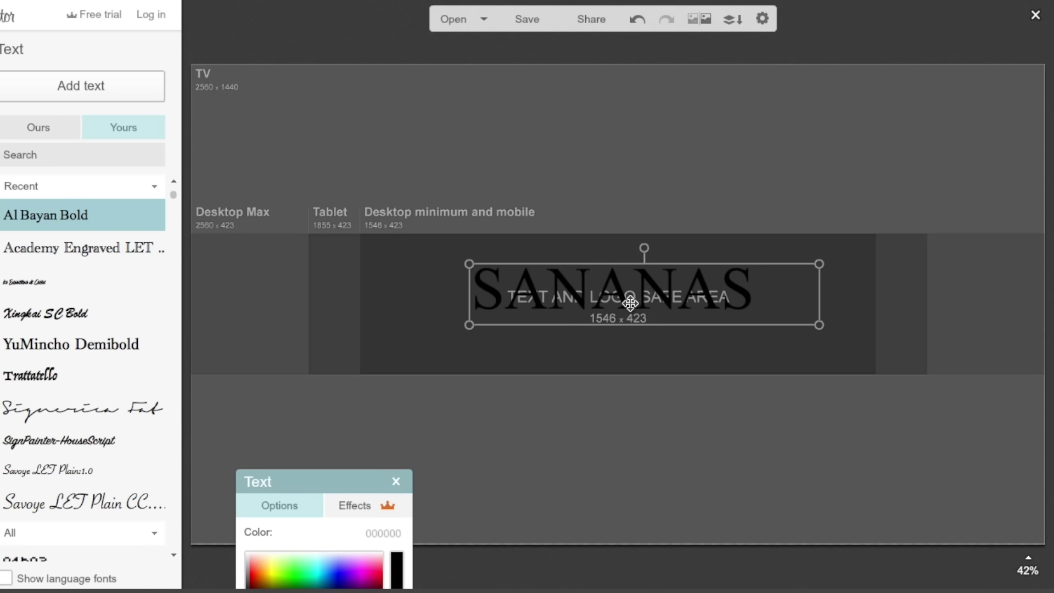
pyautogui.click(606, 369)
# Step: Add a second text reading "beauty & fashion" just below the safe area
pyautogui.click(61, 89)
pyautogui.moveTo(630, 293); pyautogui.dragTo(596, 413)
pyautogui.click(529, 409)
pyautogui.write('beauty & fashion')
pyautogui.click(559, 415)
# Step: Set the "beauty & fashion" text in the installed font Lavanderia Delicate
pyautogui.click(278, 305)
pyautogui.click(72, 138)
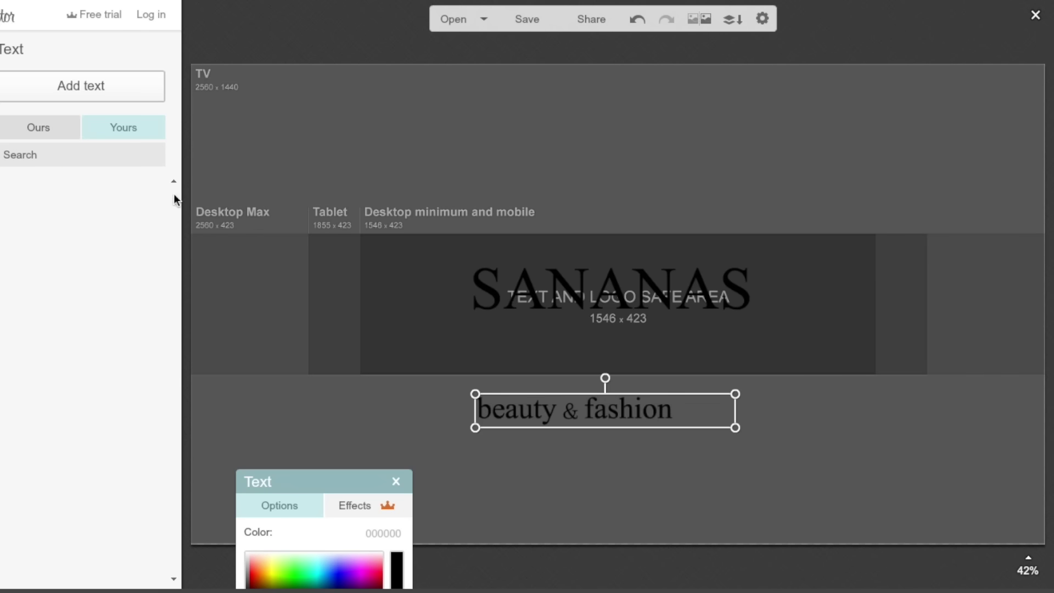
pyautogui.click(141, 128)
pyautogui.moveTo(174, 199); pyautogui.dragTo(175, 392)
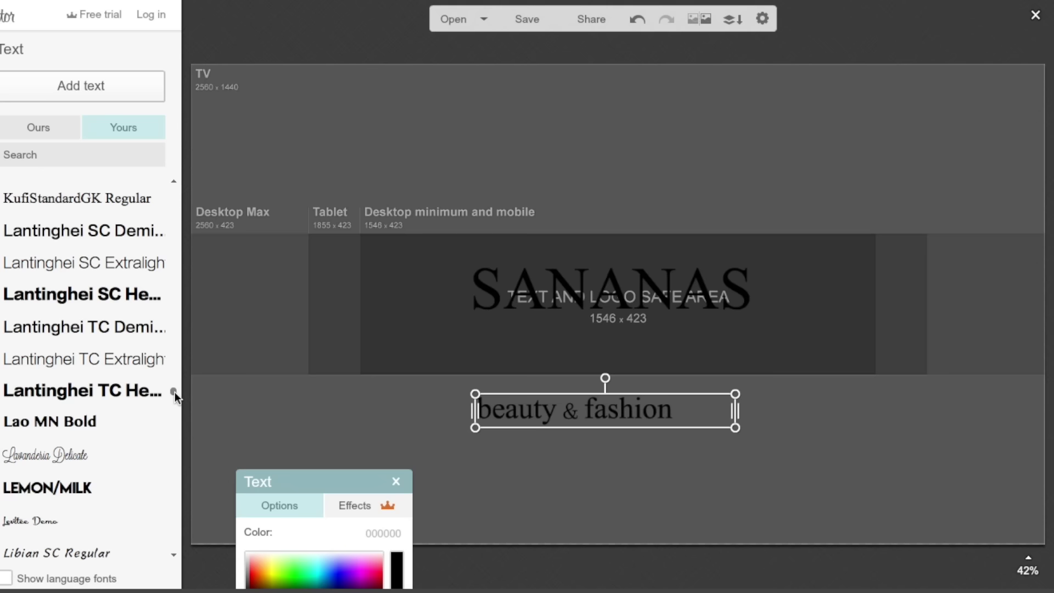
pyautogui.click(93, 455)
# Step: Move the "beauty & fashion" tagline up into the safe area directly beneath SANANAS
pyautogui.moveTo(291, 485); pyautogui.dragTo(297, 361)
pyautogui.moveTo(598, 398); pyautogui.dragTo(644, 319)
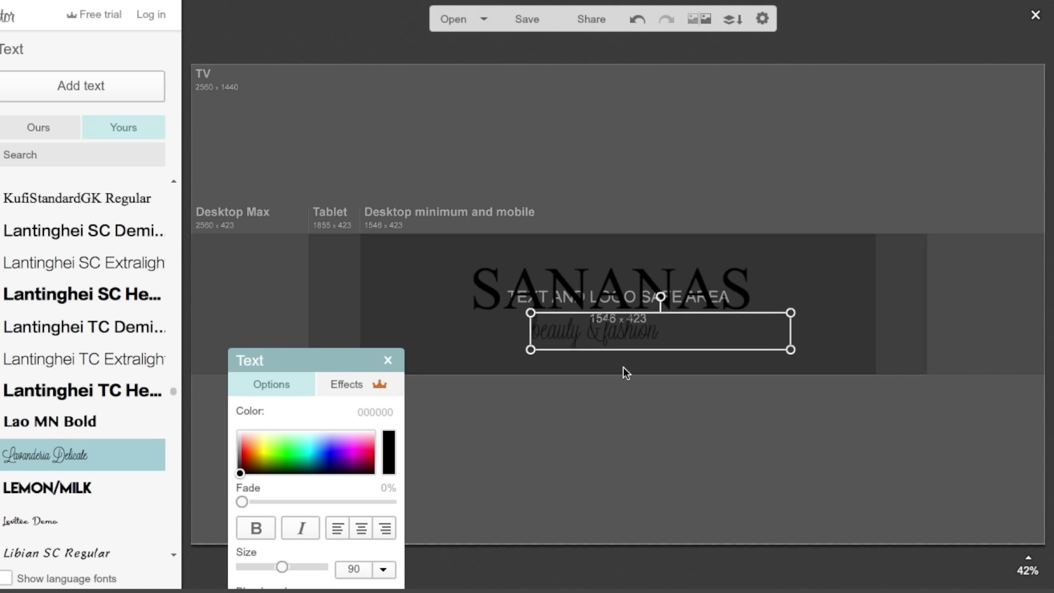
pyautogui.click(623, 368)
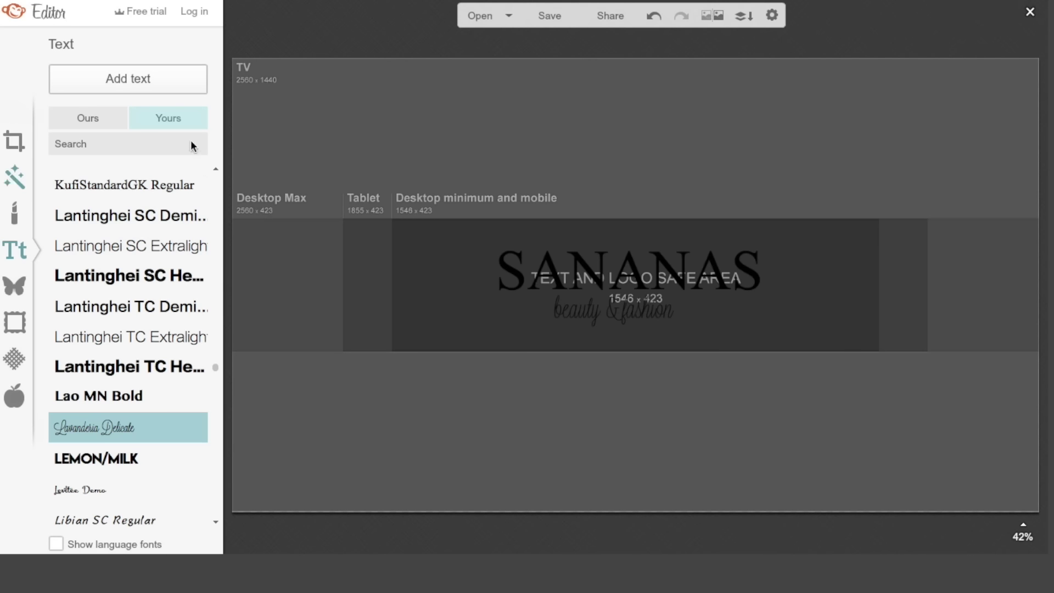
# Step: Cover the whole template in white (ffffff) with the Draw effect at brush size 600 and 100% hardness, and apply it
pyautogui.click(14, 177)
pyautogui.scroll(-15, 197, 384)
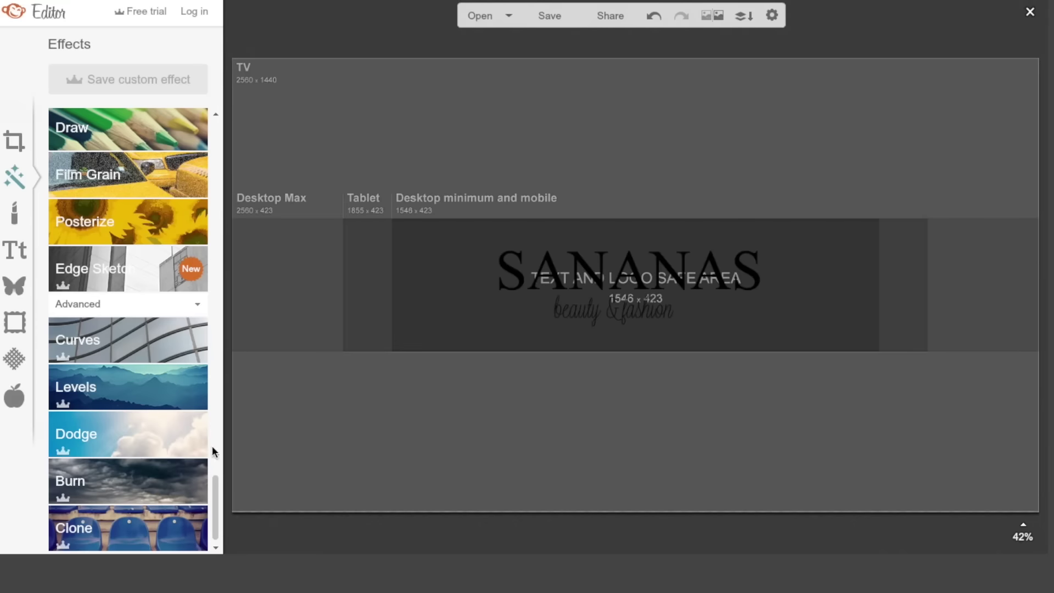
pyautogui.click(142, 128)
pyautogui.moveTo(254, 252)
pyautogui.mouseDown()
pyautogui.moveTo(944, 159)
pyautogui.moveTo(554, 357)
pyautogui.moveTo(941, 306)
pyautogui.moveTo(1012, 176)
pyautogui.moveTo(412, 235)
pyautogui.mouseUp()
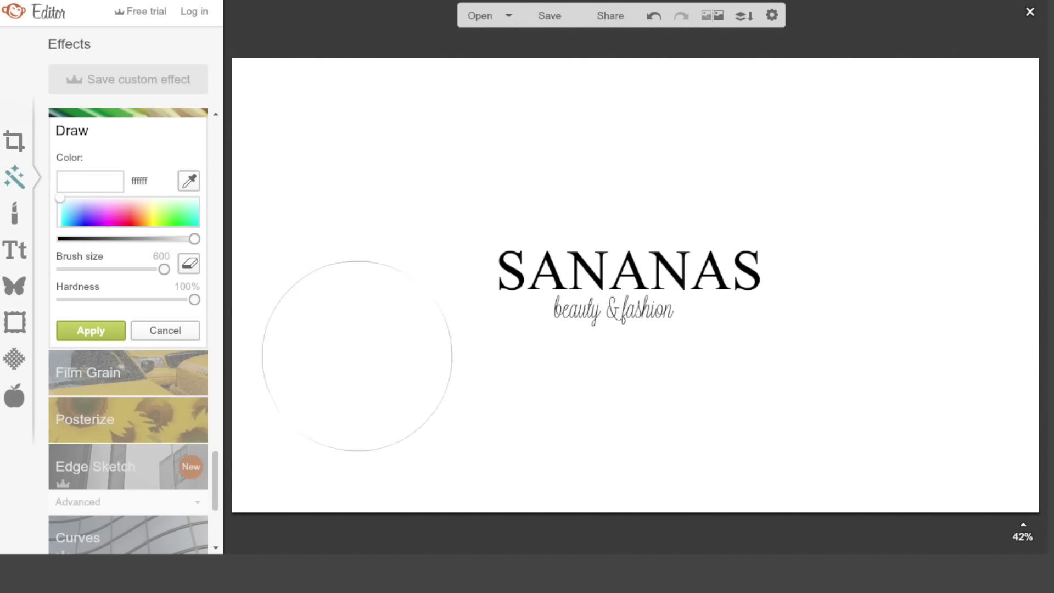
pyautogui.click(91, 329)
# Step: Replace the ornate last letter of "beauty" with a plain lowercase y and place the tagline lower beneath SANANAS
pyautogui.click(1025, 534)
pyautogui.click(1023, 457)
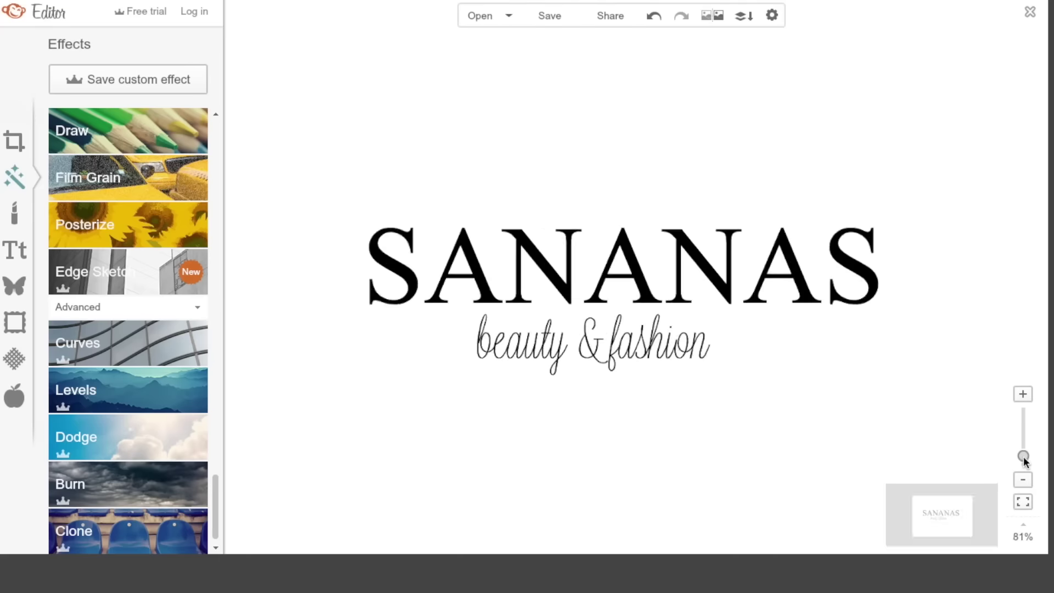
pyautogui.moveTo(574, 337); pyautogui.dragTo(618, 384)
pyautogui.click(628, 384)
pyautogui.click(628, 384)
pyautogui.click(637, 376)
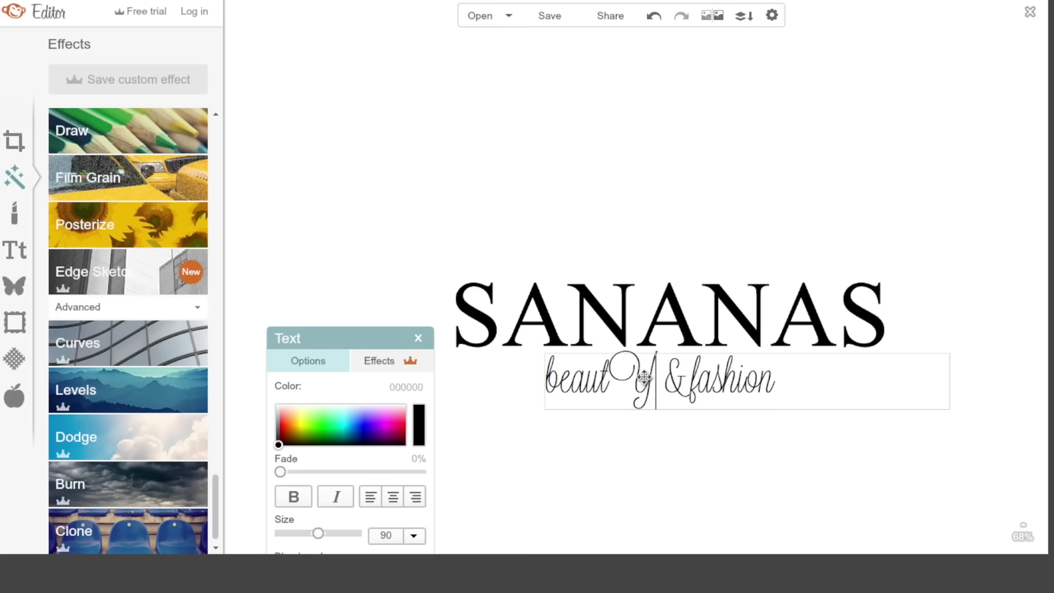
pyautogui.press('BackSpace')
pyautogui.write('y')
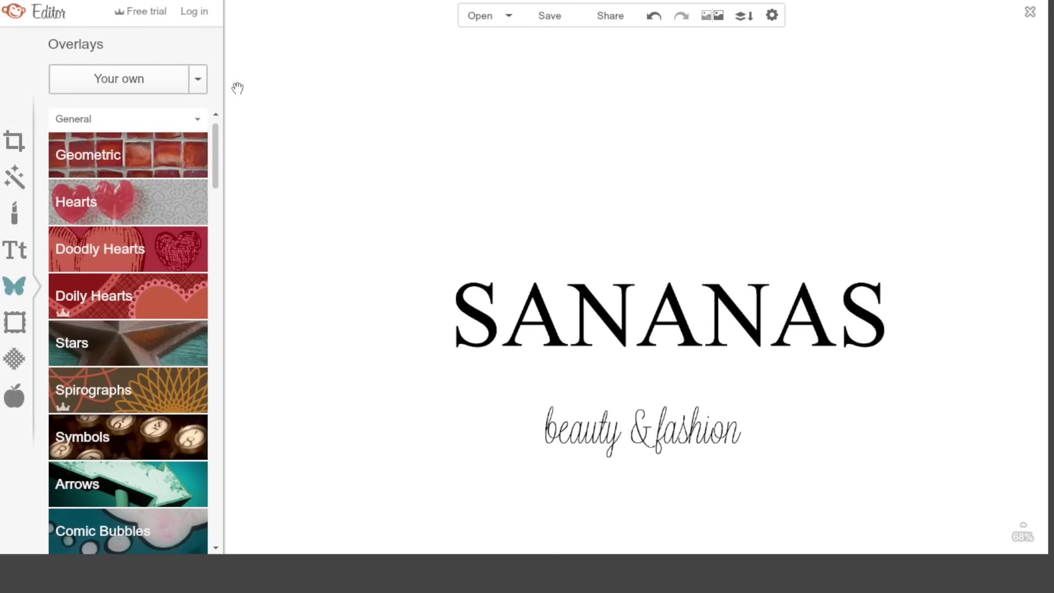
# Step: Add a black geometric rectangle overlay and narrow it into a thin vertical bar between the S and the first A
pyautogui.click(108, 155)
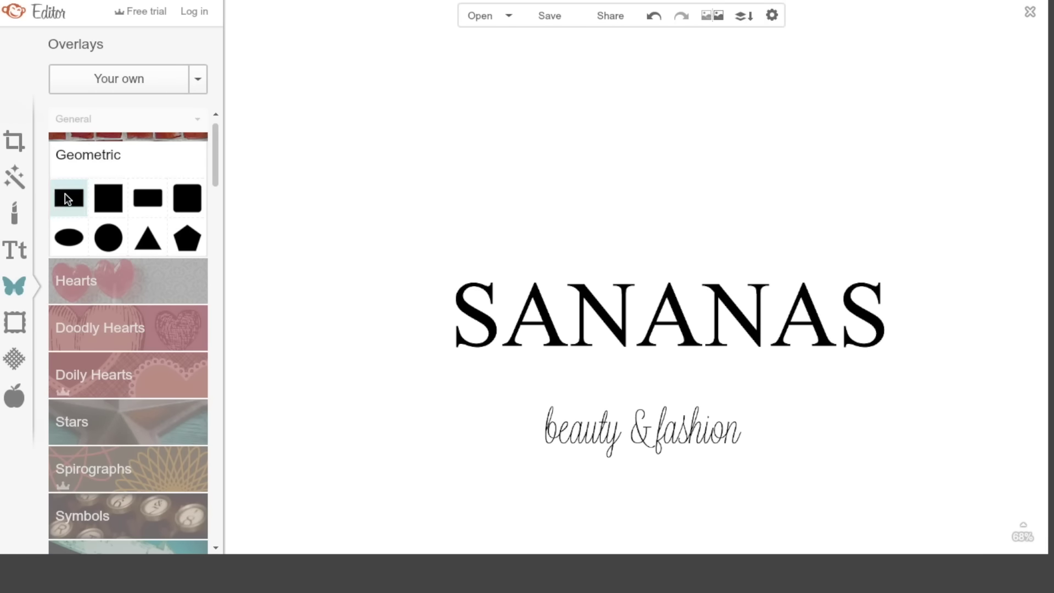
pyautogui.click(68, 200)
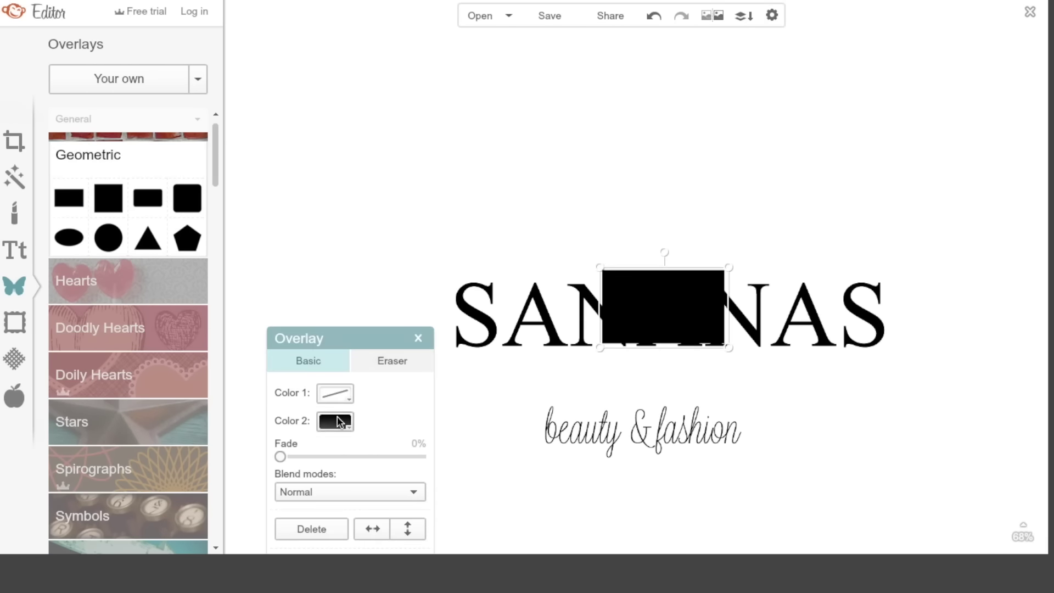
pyautogui.click(337, 421)
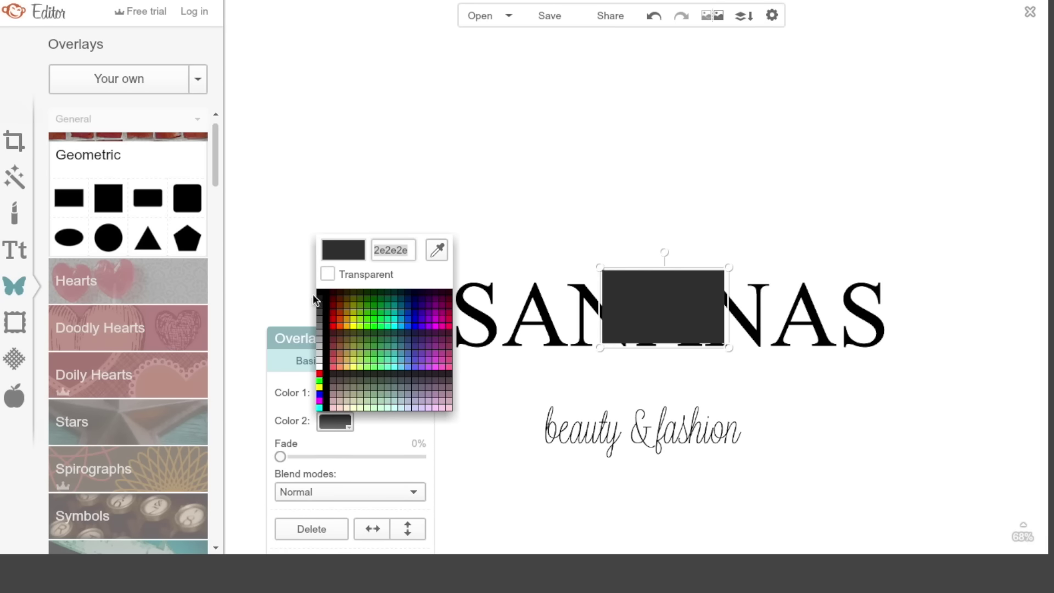
pyautogui.click(326, 297)
pyautogui.moveTo(729, 301); pyautogui.dragTo(512, 316)
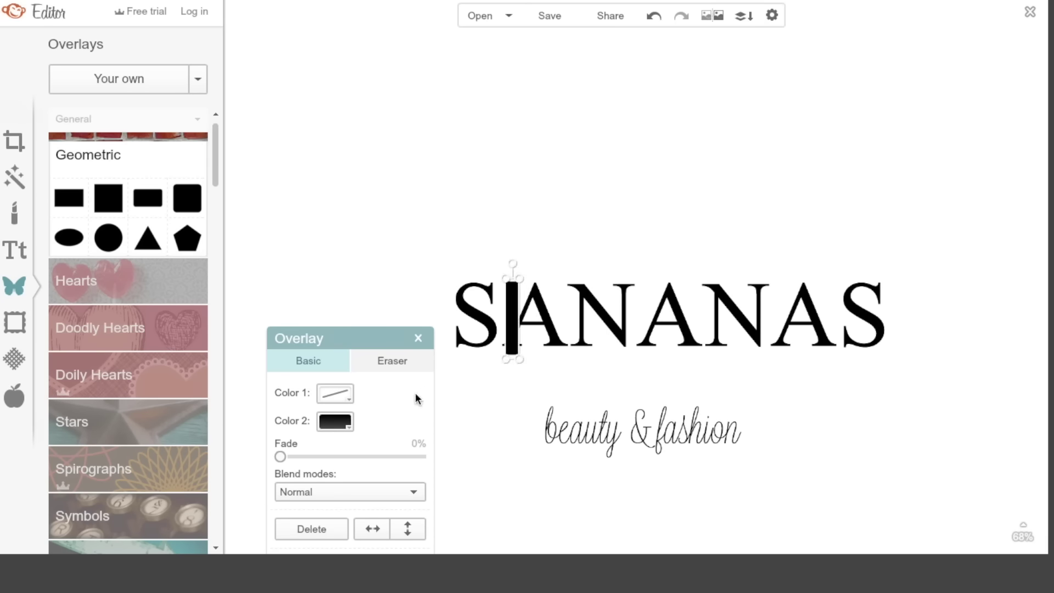
# Step: Recolour the bar's Color 2 to white (ffffff) and tilt it along the first A to mask its thin left stroke
pyautogui.click(344, 424)
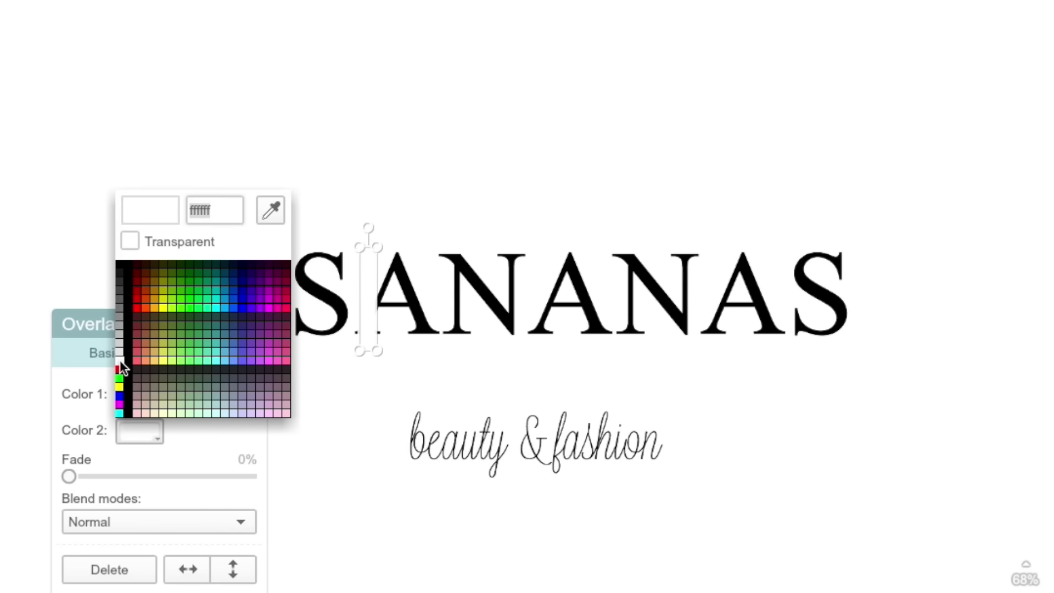
pyautogui.click(320, 366)
pyautogui.moveTo(368, 227); pyautogui.dragTo(388, 271)
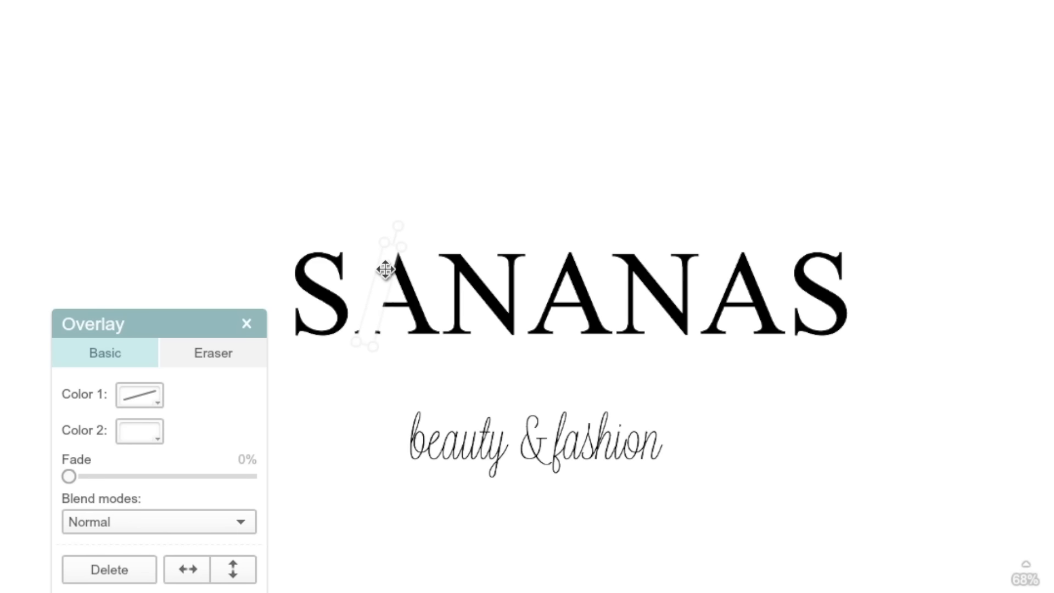
pyautogui.moveTo(399, 225); pyautogui.dragTo(402, 226)
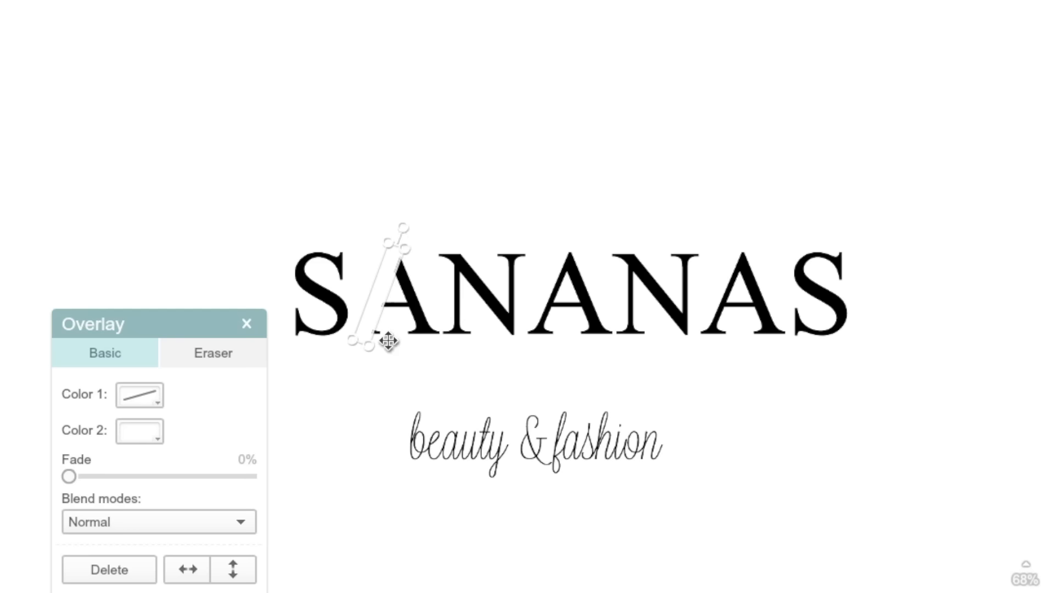
# Step: Duplicate the tilted white bar and place the copy over the thin left stroke of the second A
pyautogui.rightClick(377, 300)
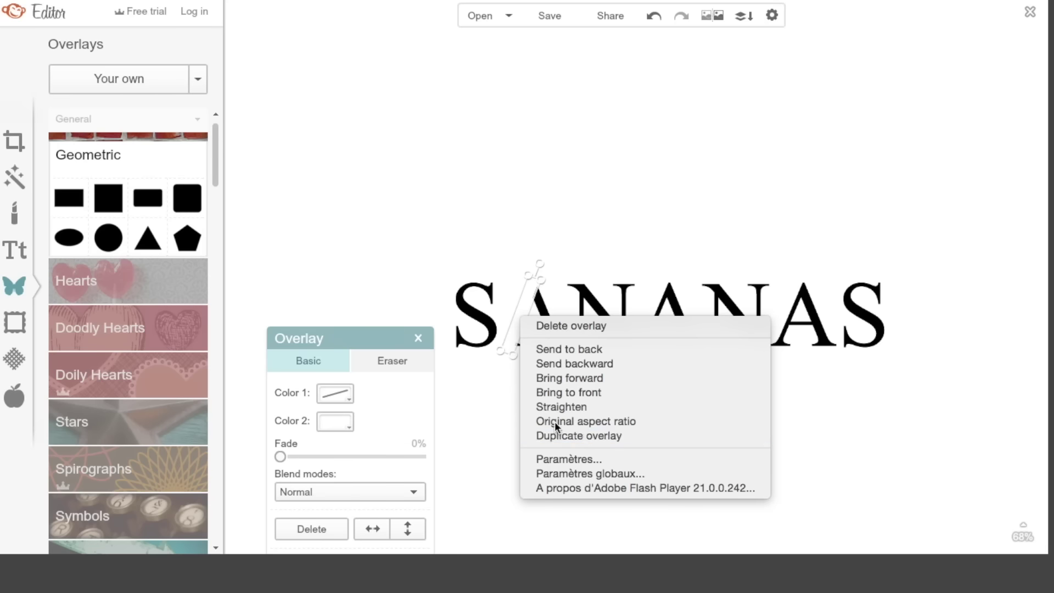
pyautogui.click(555, 421)
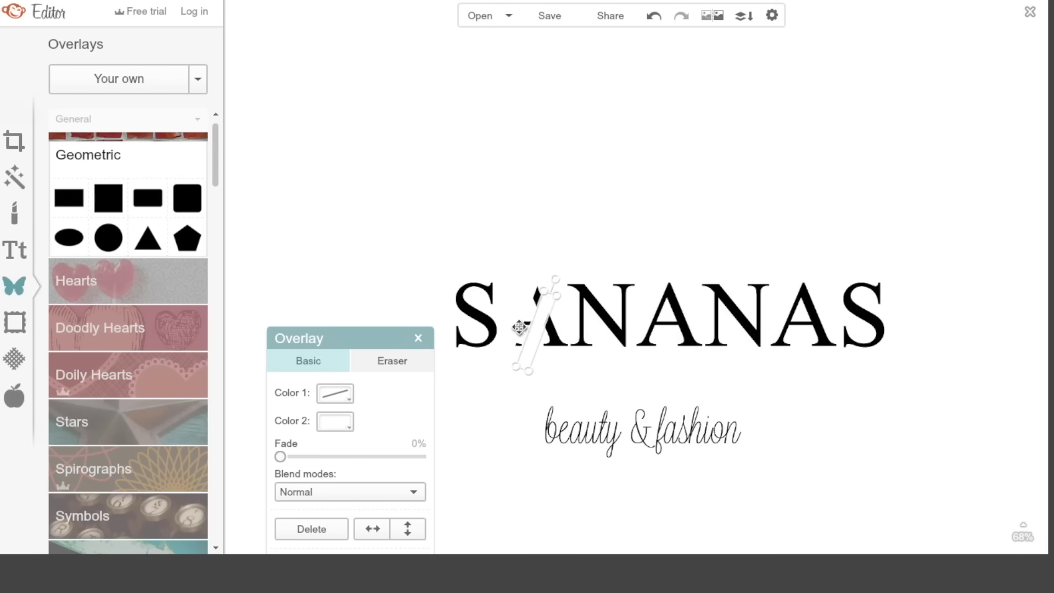
pyautogui.moveTo(535, 340); pyautogui.dragTo(649, 325)
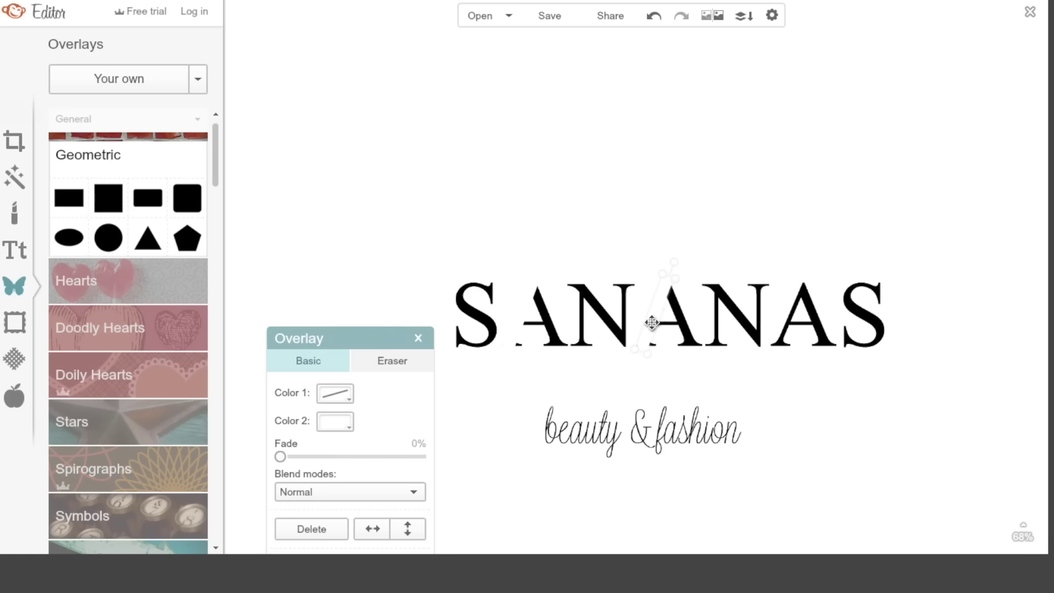
# Step: Duplicate the white bar again and mask the thin left stroke of the third A with the new copy
pyautogui.rightClick(648, 325)
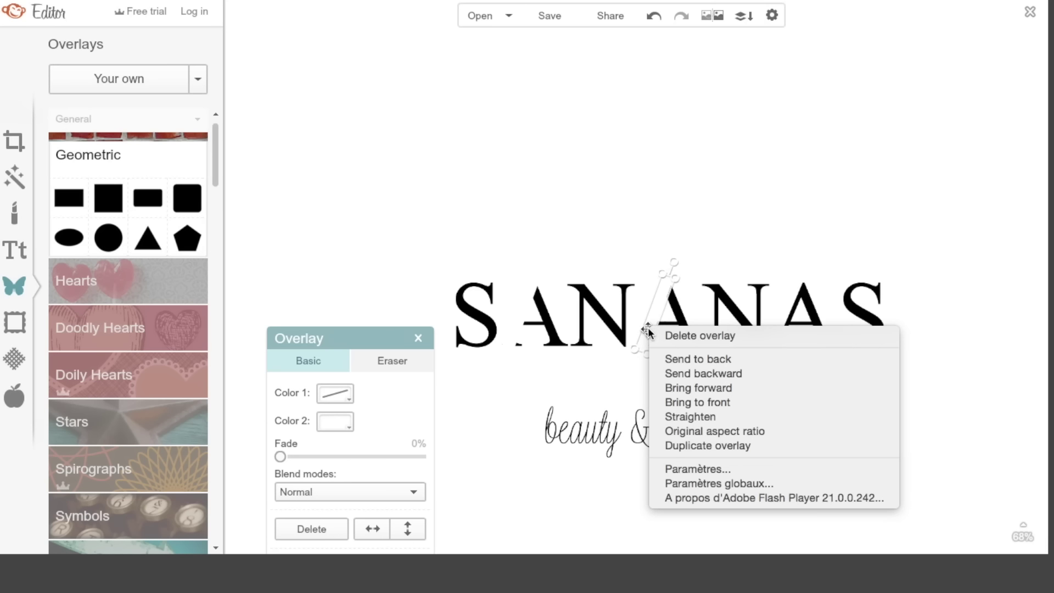
pyautogui.click(678, 441)
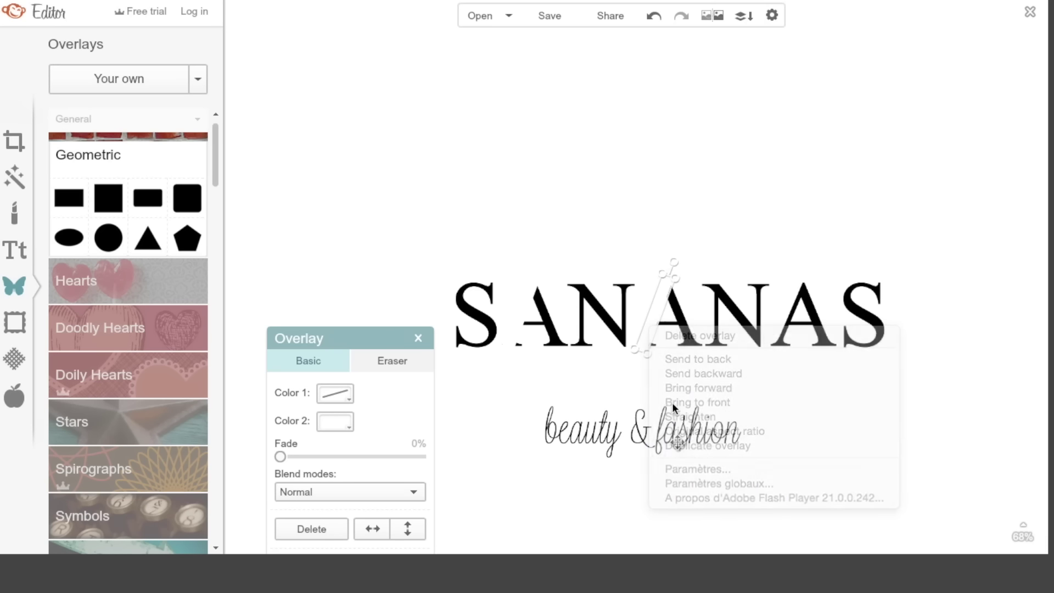
pyautogui.moveTo(666, 331); pyautogui.dragTo(784, 319)
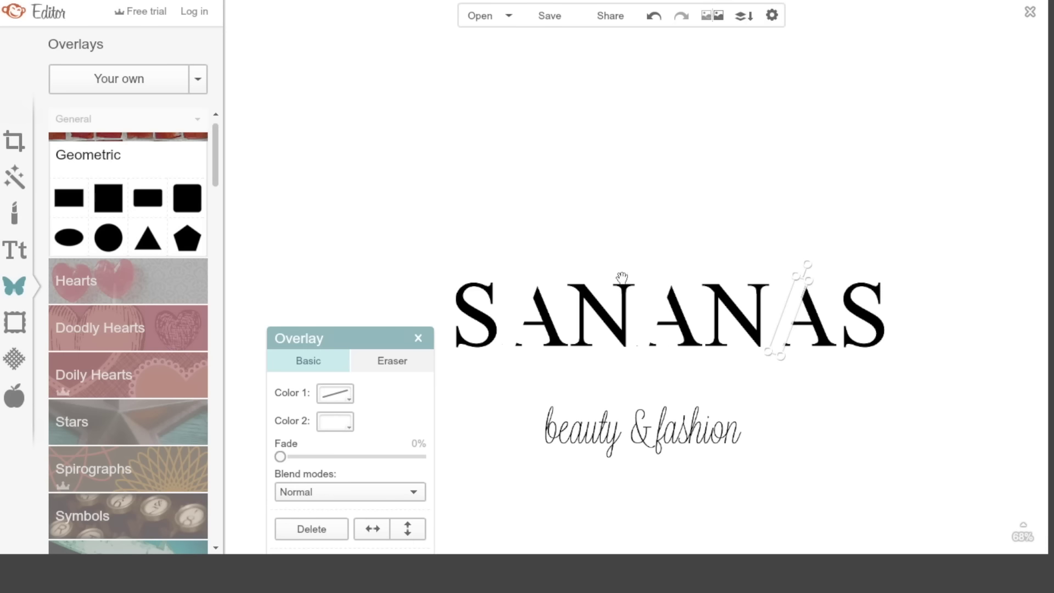
# Step: Delete the "beauty & fashion" tagline and combine all remaining image elements
pyautogui.click(418, 338)
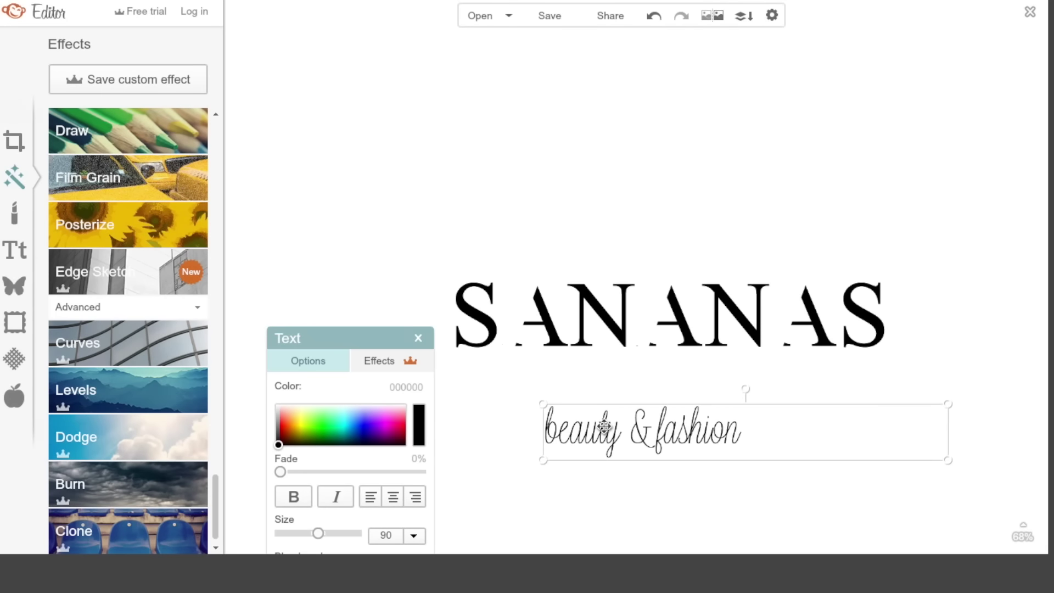
pyautogui.press('Delete')
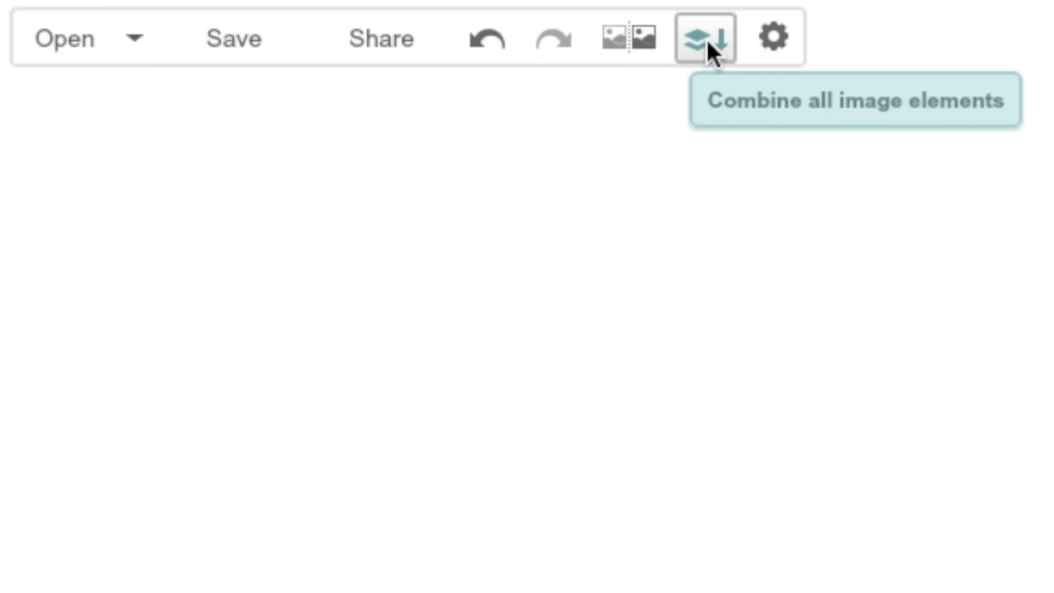
pyautogui.click(706, 40)
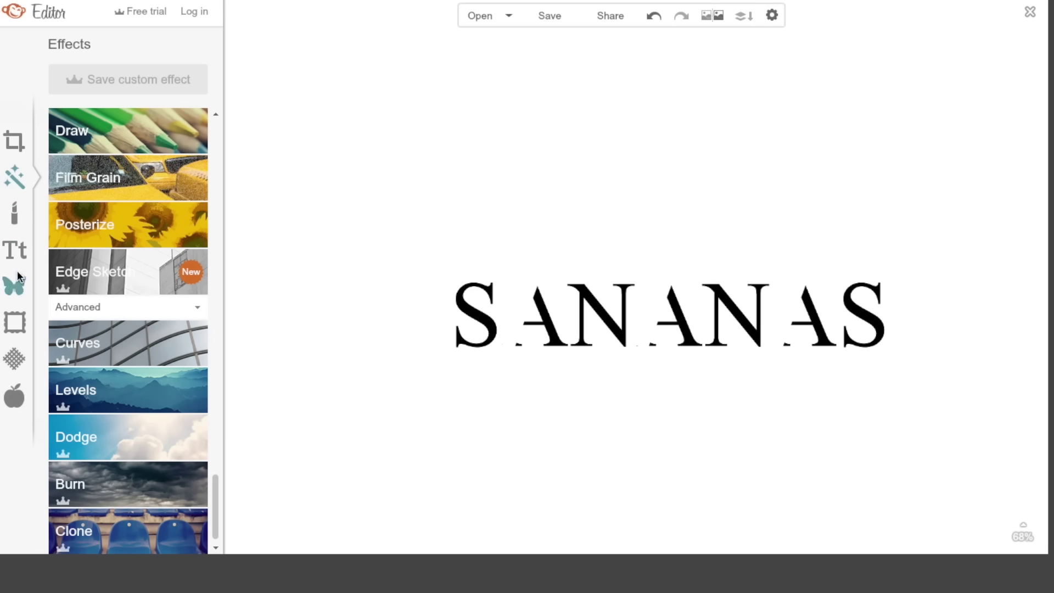
# Step: Add the tagline "beauty & fashion" again in Lavanderia Delicate beneath the cut-out SANANAS title and open the effects
pyautogui.click(15, 249)
pyautogui.click(134, 78)
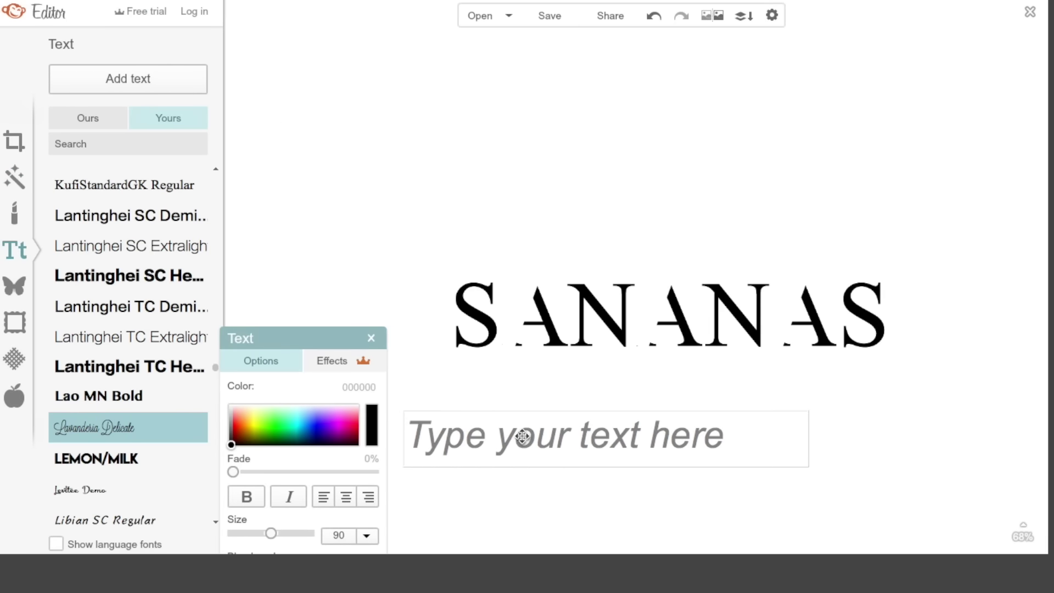
pyautogui.write('beauty & fashion')
pyautogui.click(16, 178)
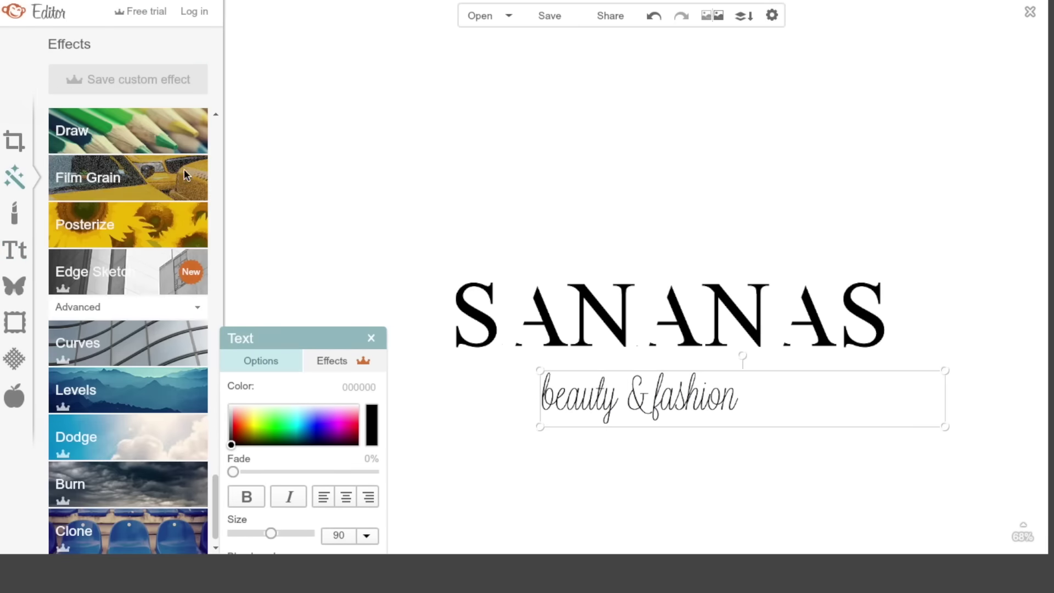
# Step: Paint out the leftover serif pieces at the feet of the cut-out As in white with the Draw effect, brush size 34
pyautogui.click(162, 129)
pyautogui.moveTo(134, 268); pyautogui.dragTo(85, 269)
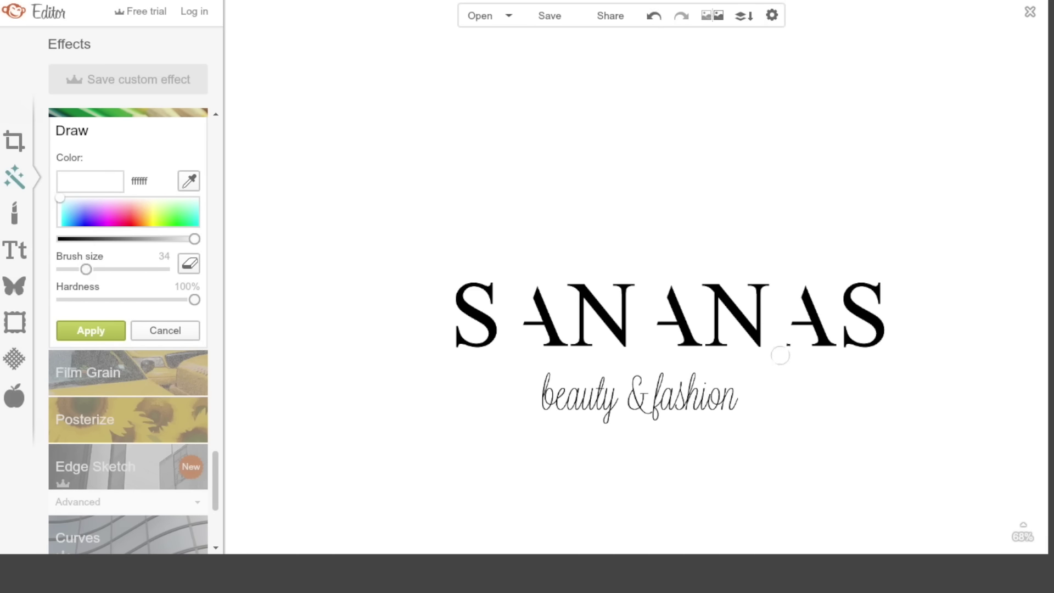
pyautogui.click(165, 330)
# Step: Enlarge the "beauty & fashion" tagline to size 157 and centre it so it overlaps the lower edge of the SANANAS title
pyautogui.click(640, 396)
pyautogui.moveTo(258, 534)
pyautogui.mouseDown()
pyautogui.moveTo(290, 533)
pyautogui.moveTo(280, 533)
pyautogui.mouseUp()
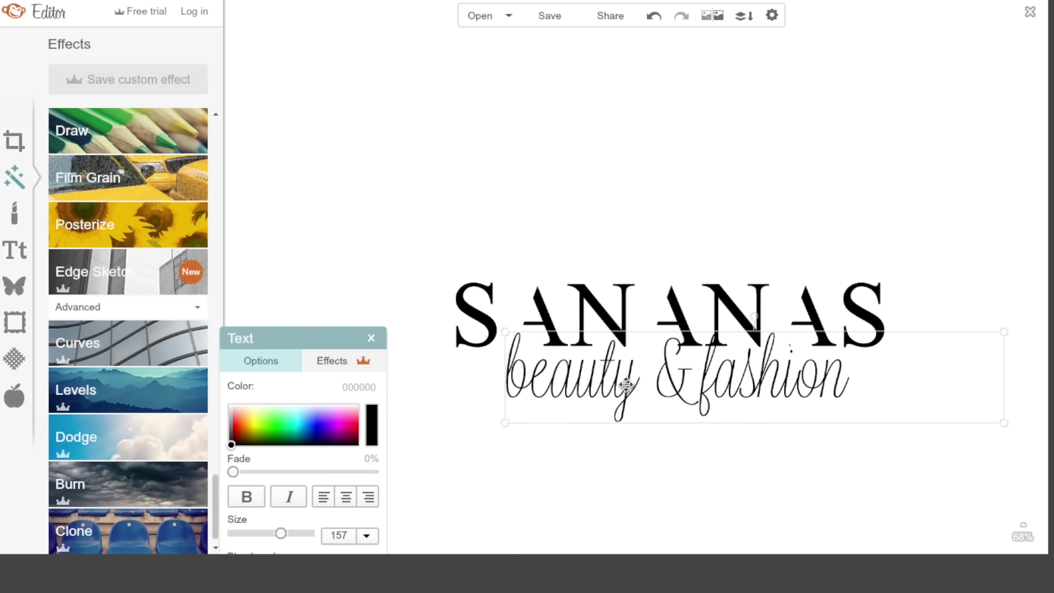
pyautogui.click(371, 338)
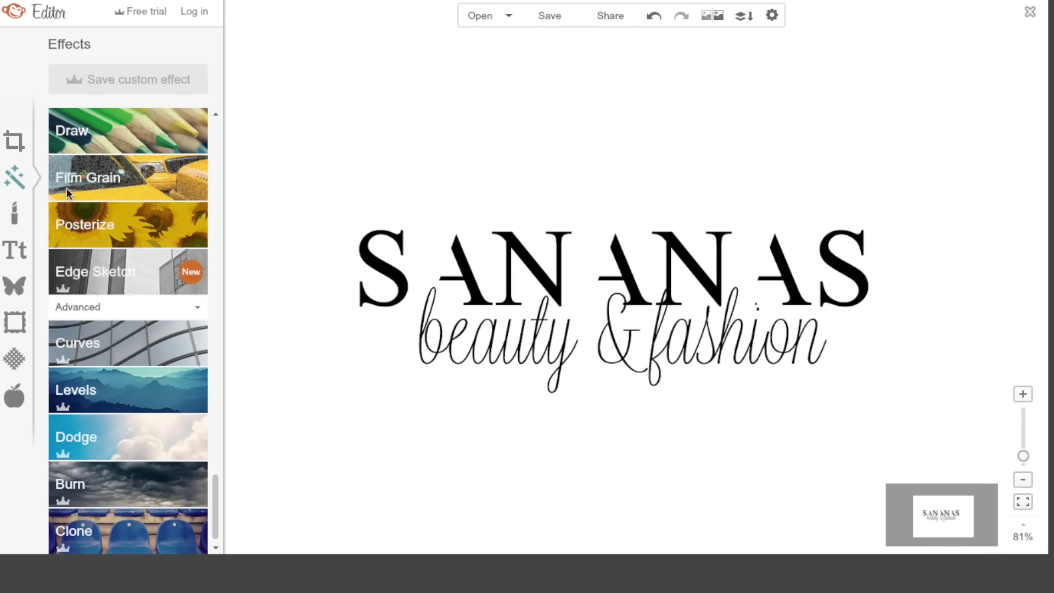
# Step: Touch up the title in white with the Draw effect at brush size 13 where it meets the tagline
pyautogui.click(103, 132)
pyautogui.moveTo(128, 269); pyautogui.dragTo(74, 268)
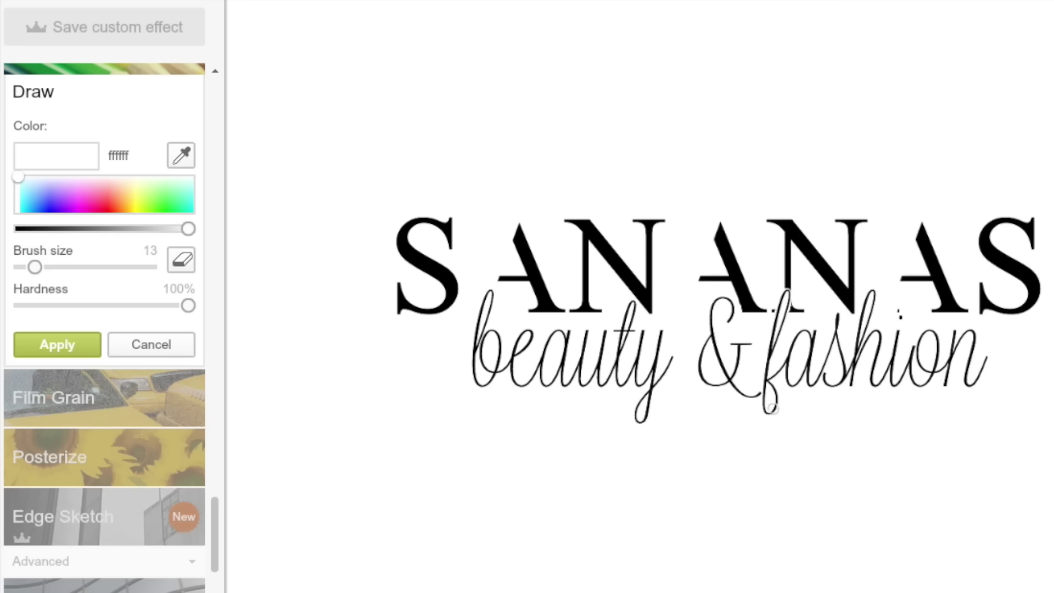
pyautogui.click(151, 344)
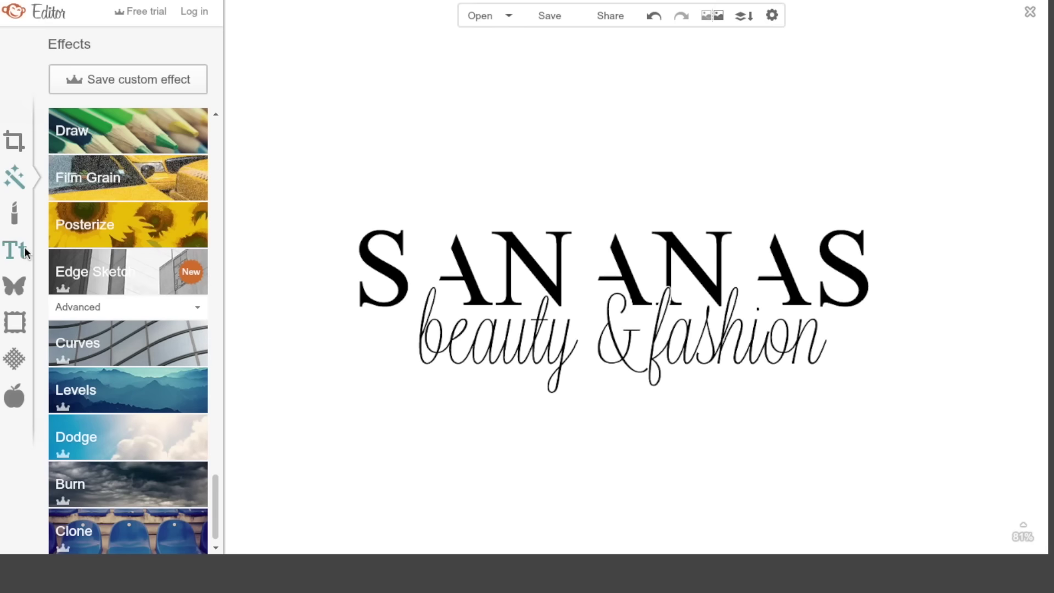
# Step: Add a geometric rectangle overlay, flatten it into a short thin black line and place it before the tagline, beneath the S
pyautogui.click(15, 286)
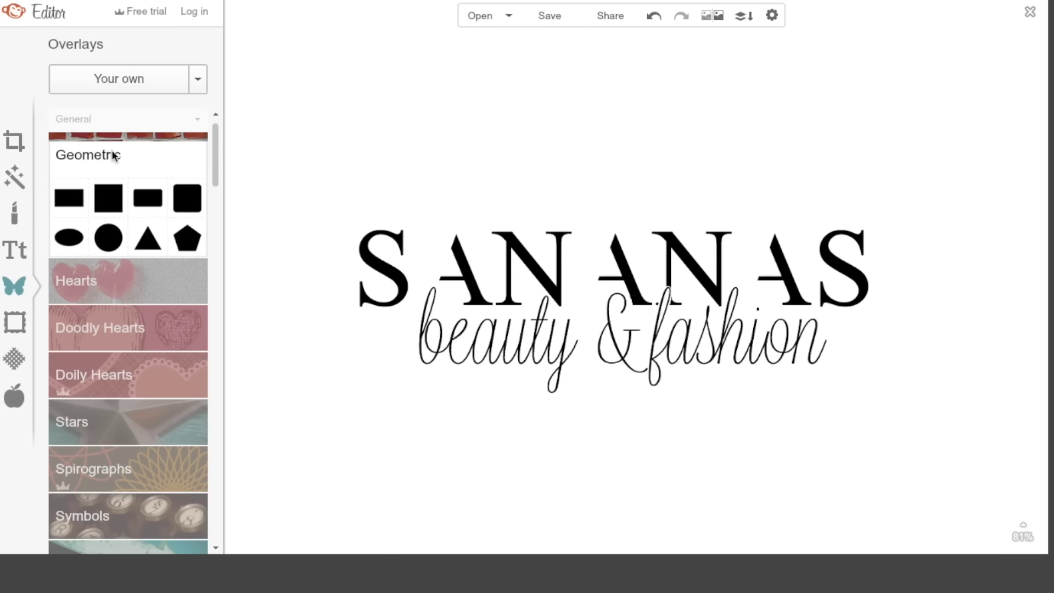
pyautogui.click(71, 196)
pyautogui.moveTo(592, 263); pyautogui.dragTo(353, 332)
pyautogui.moveTo(290, 332); pyautogui.dragTo(404, 336)
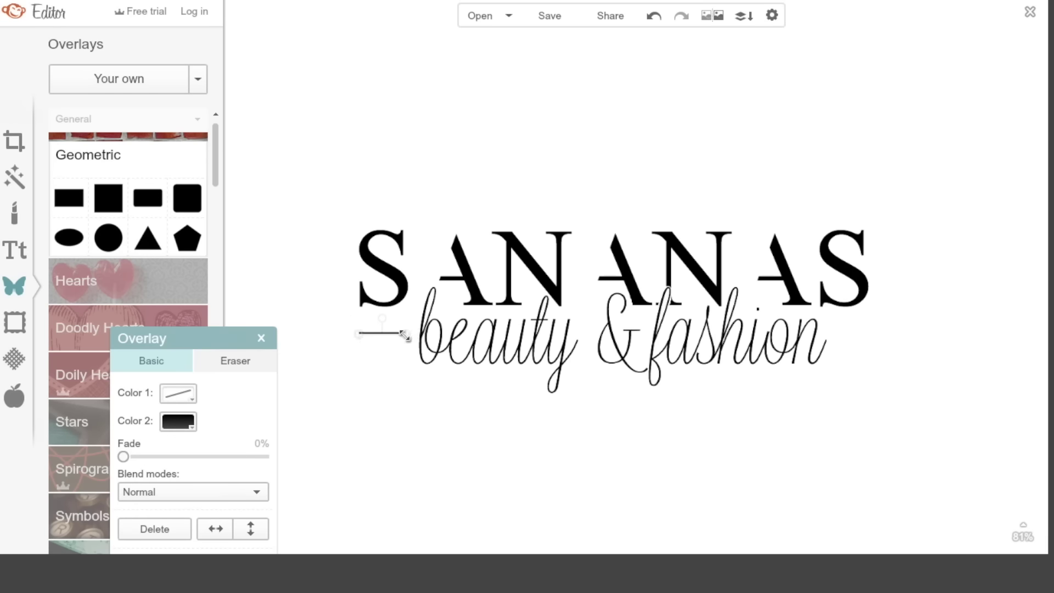
pyautogui.click(393, 343)
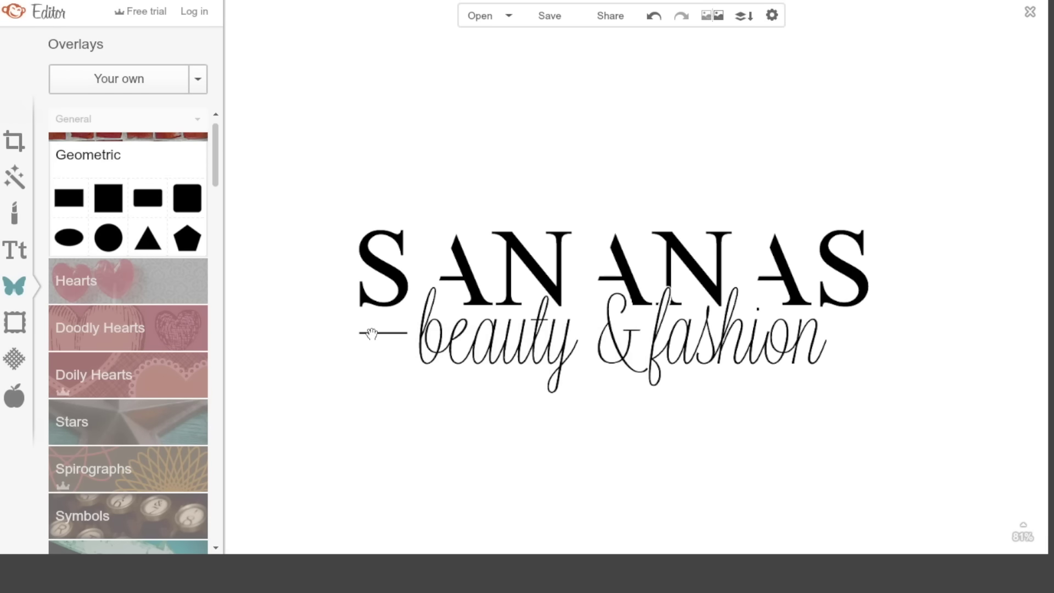
# Step: Duplicate the thin black line and place the copy after the word "fashion", beneath the final S
pyautogui.click(364, 332)
pyautogui.rightClick(368, 331)
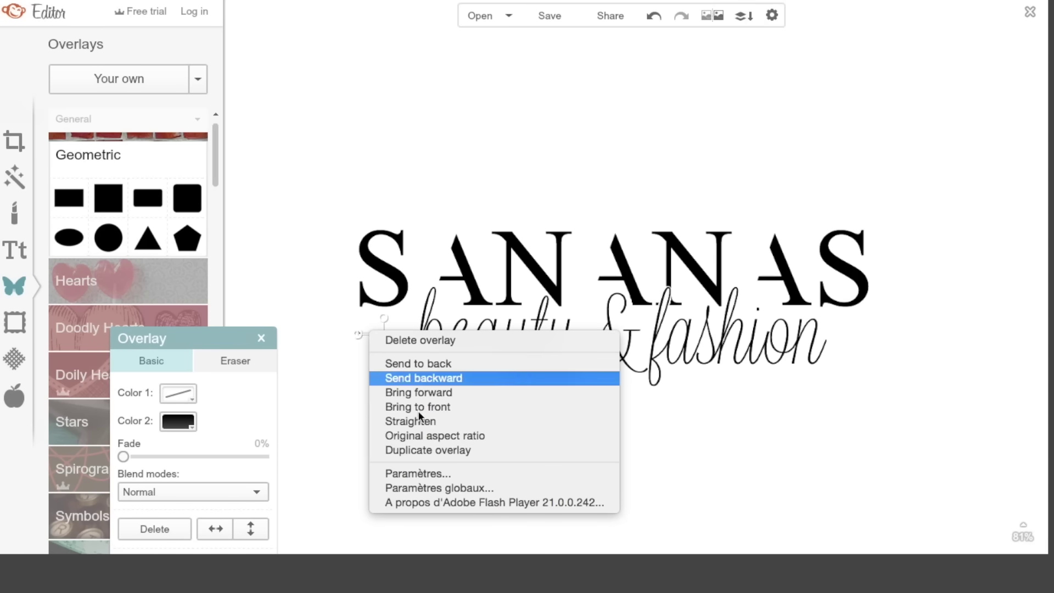
pyautogui.click(413, 450)
pyautogui.moveTo(392, 351); pyautogui.dragTo(836, 325)
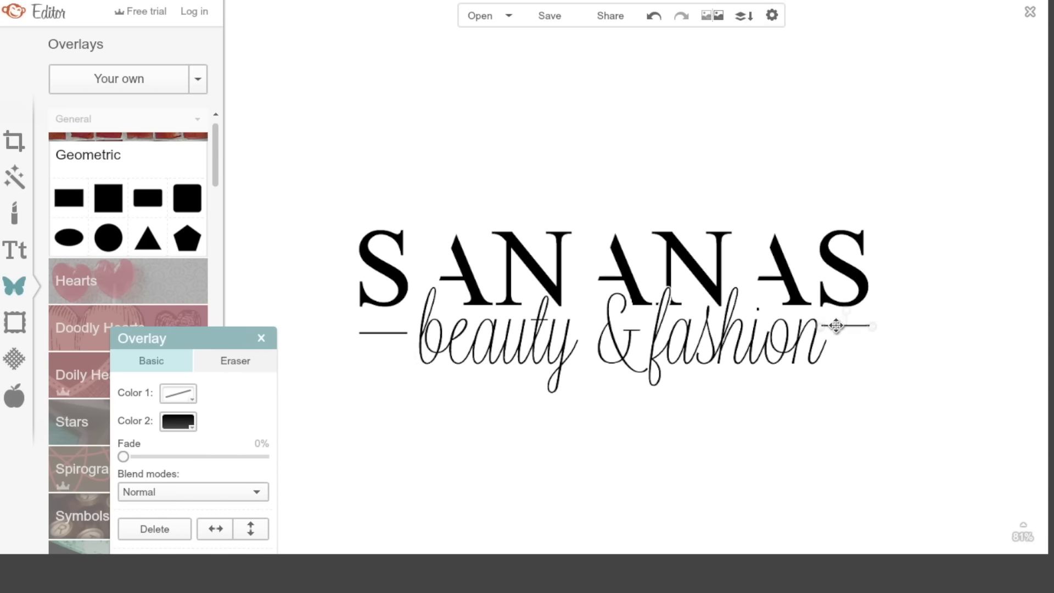
pyautogui.click(946, 311)
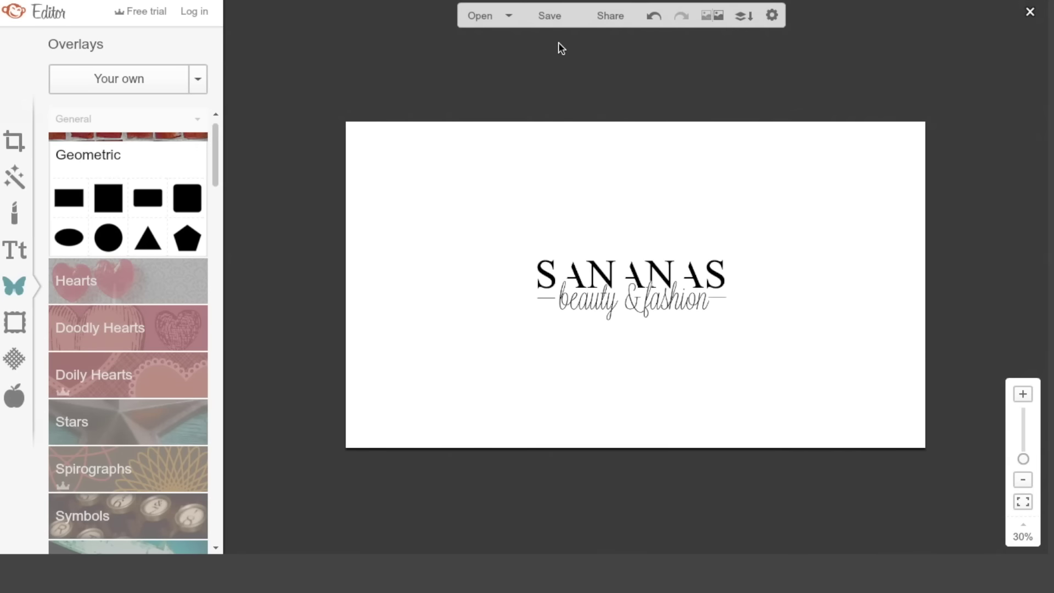
# Step: Save the banner to the Bureau folder as sana.jpg in Pierce quality at 2560 x 1440
pyautogui.click(550, 16)
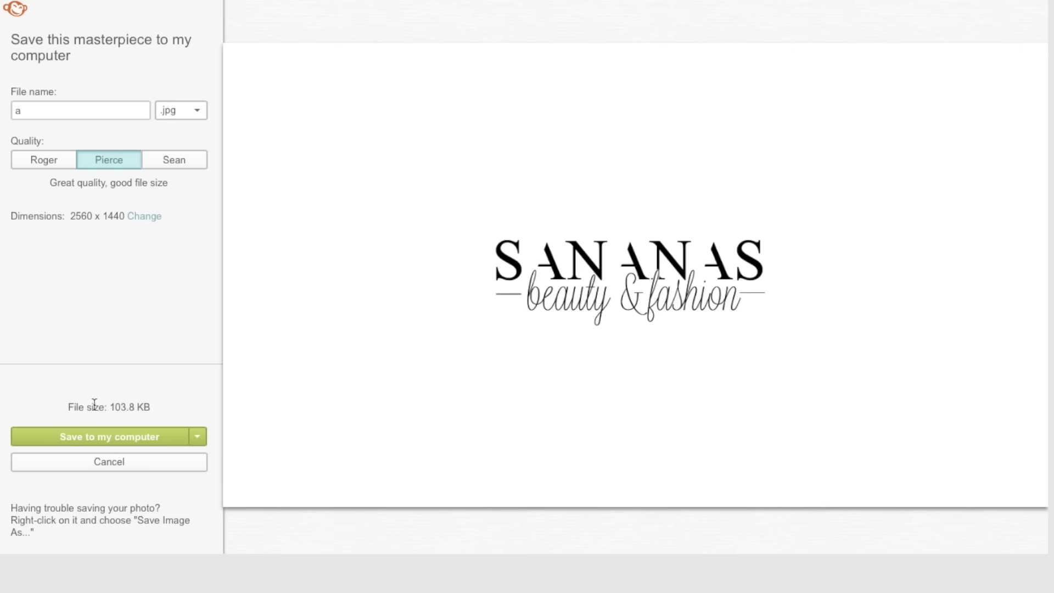
pyautogui.moveTo(82, 110); pyautogui.dragTo(10, 111)
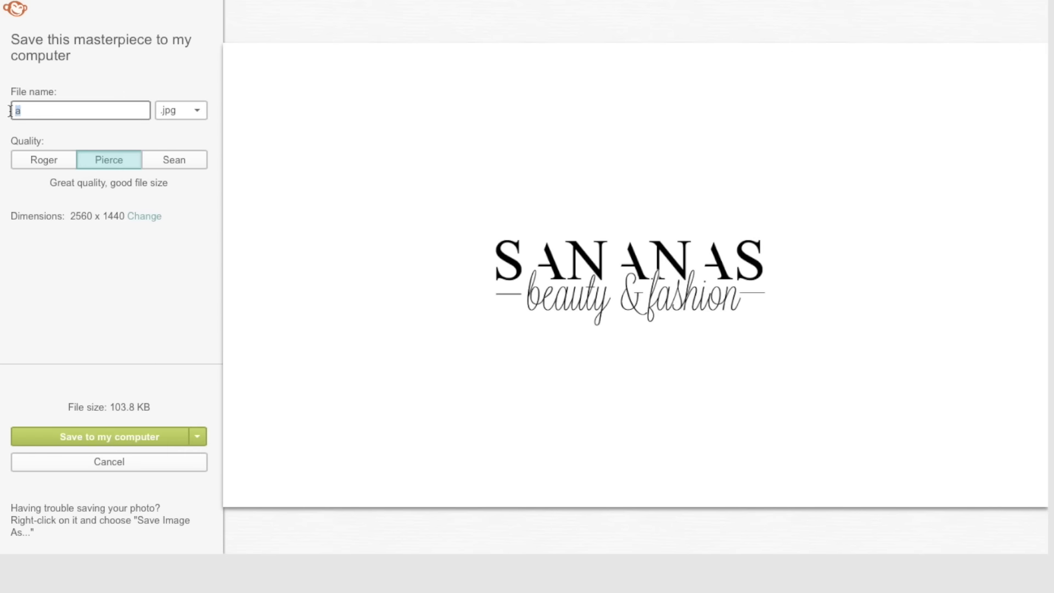
pyautogui.write('sana')
pyautogui.click(61, 438)
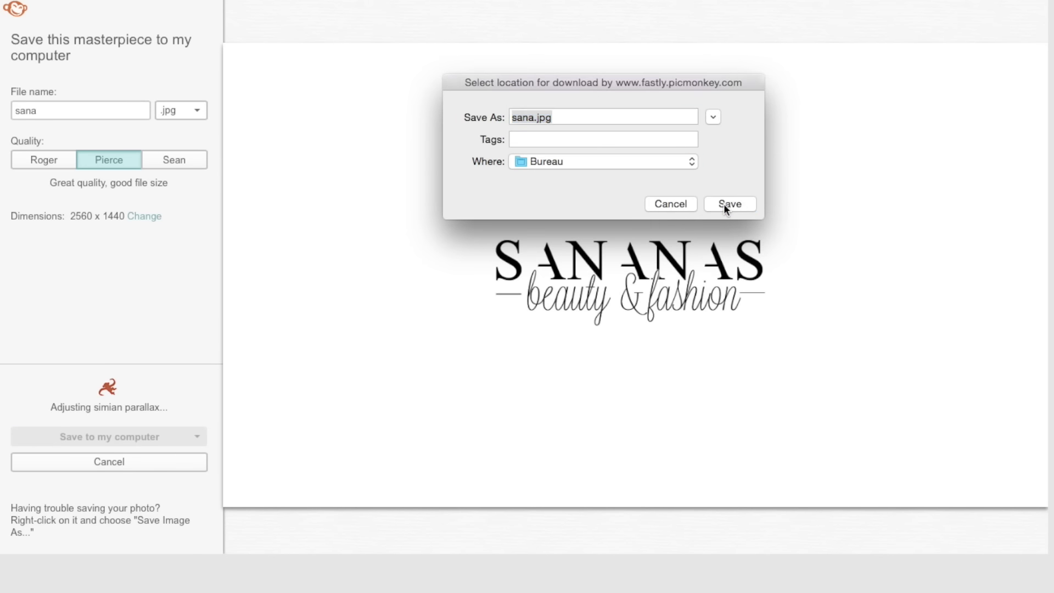
pyautogui.click(723, 204)
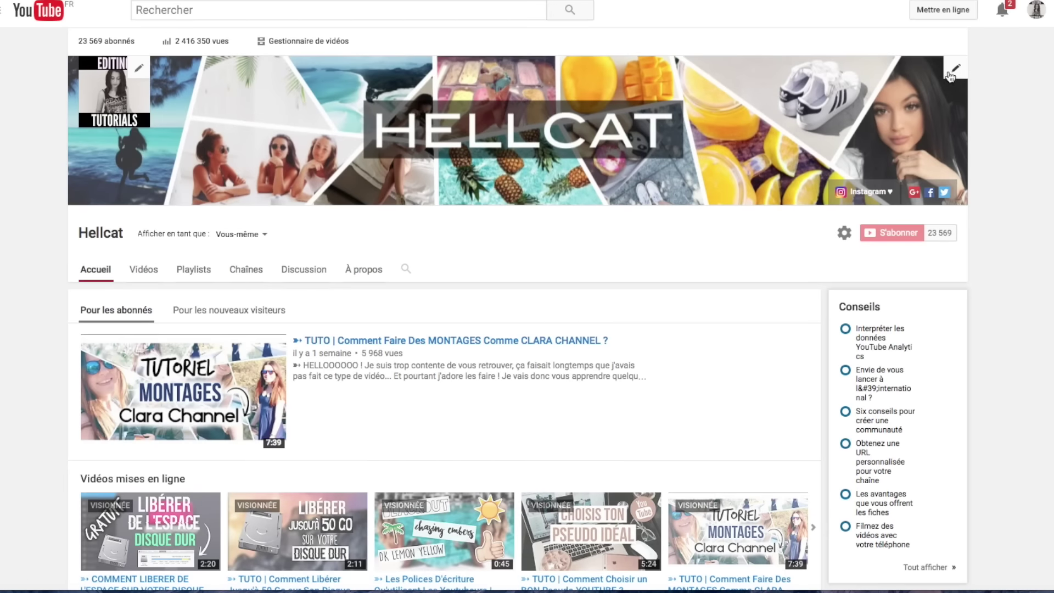
# Step: Switch to the YouTube channel page, upload the saved SANANAS banner from the computer and apply it as the channel illustration
pyautogui.click(949, 73)
pyautogui.click(904, 108)
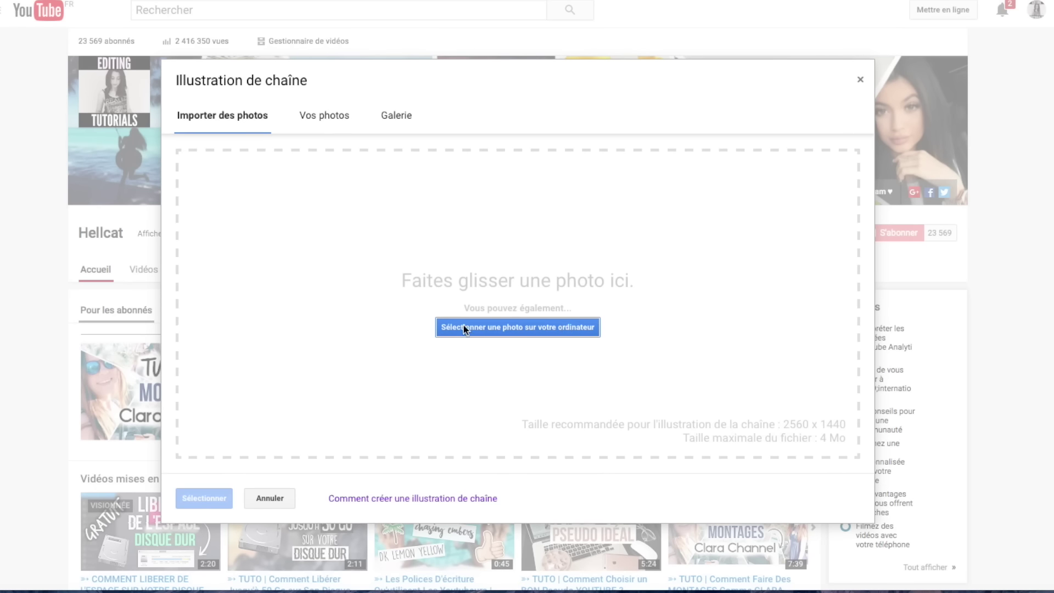
pyautogui.click(543, 328)
pyautogui.click(315, 120)
pyautogui.scroll(-2, 588, 153)
pyautogui.click(481, 244)
pyautogui.click(739, 305)
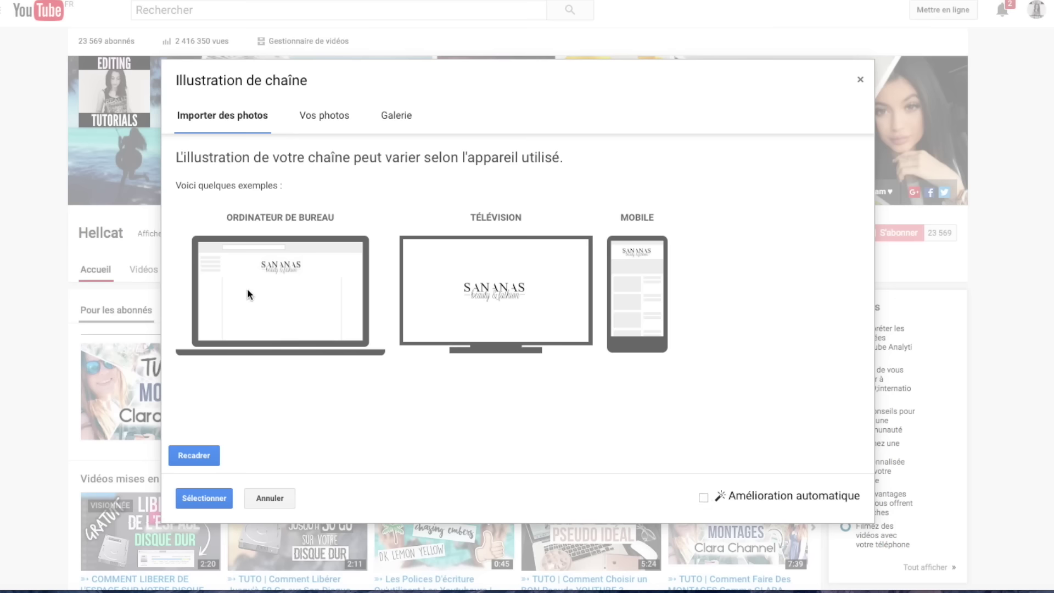
pyautogui.click(199, 497)
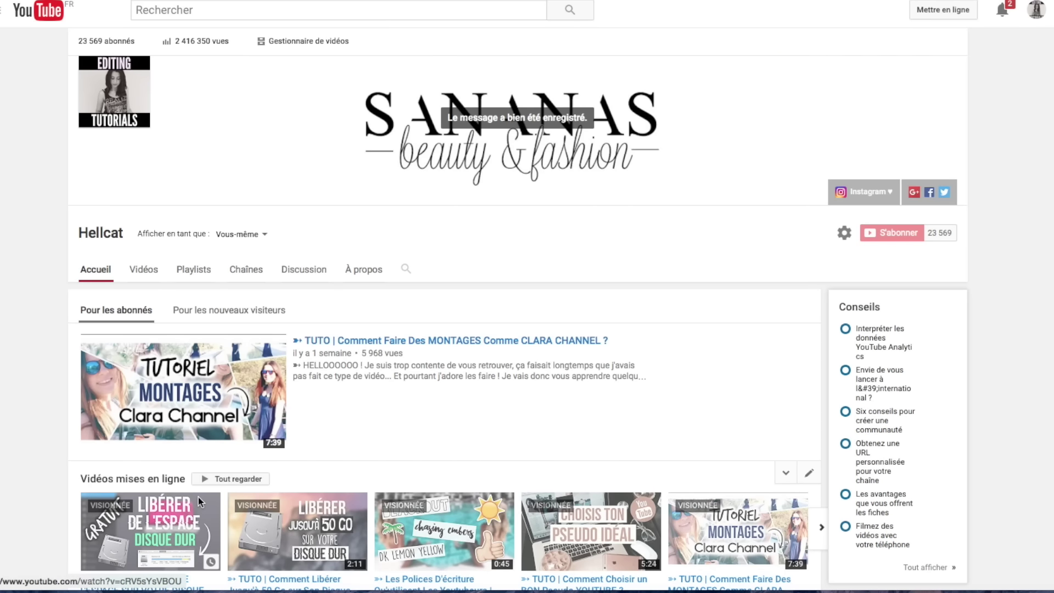